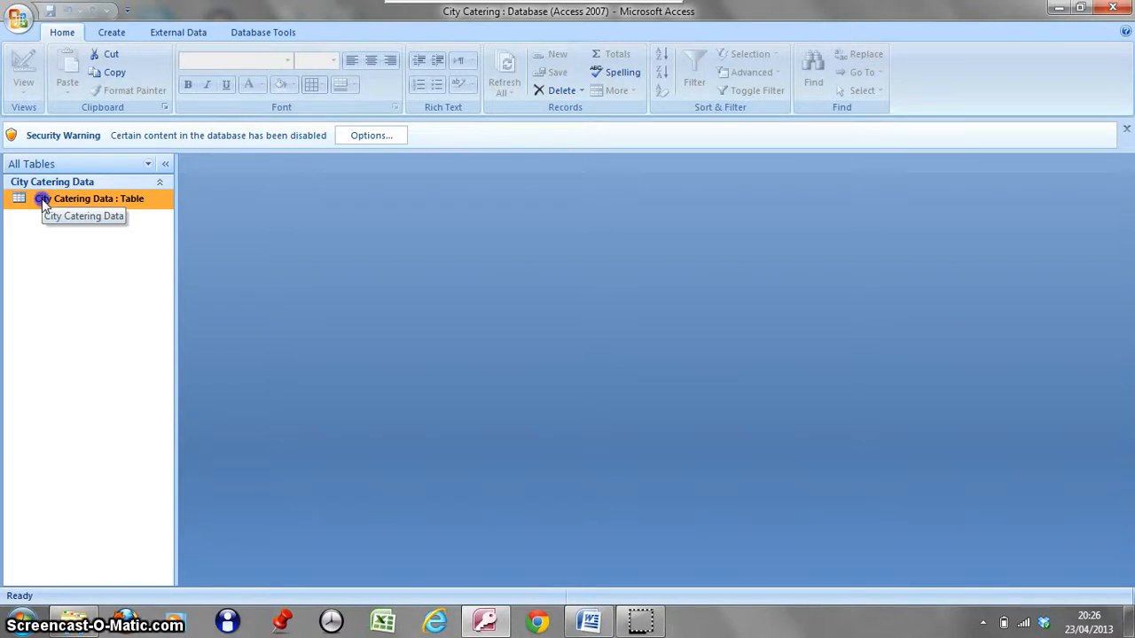
# Open the City Catering Data table and widen the Address 1 column to fit its contents.
pyautogui.doubleClick(41, 198)
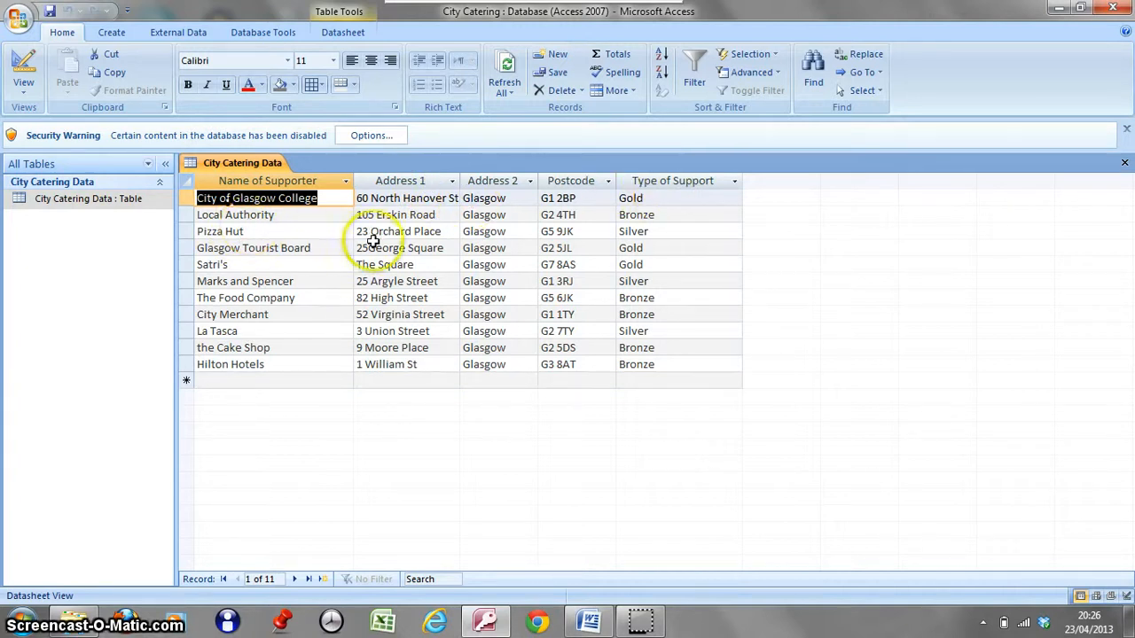
pyautogui.doubleClick(459, 180)
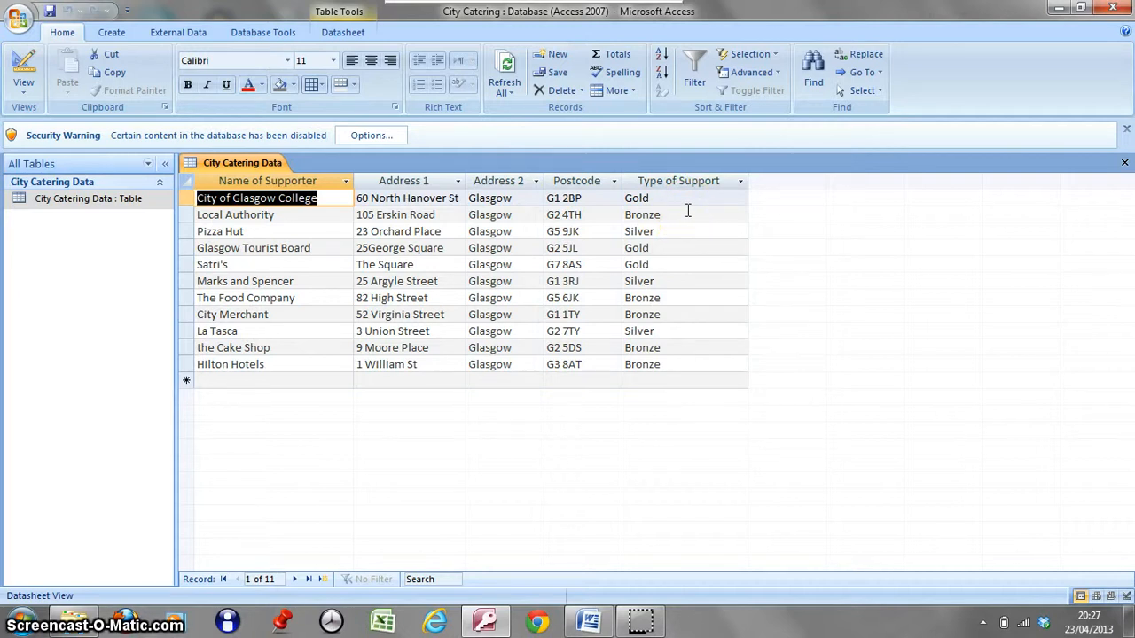
# Clear only the supporter name in the City Merchant record and undo that deletion.
pyautogui.click(280, 314)
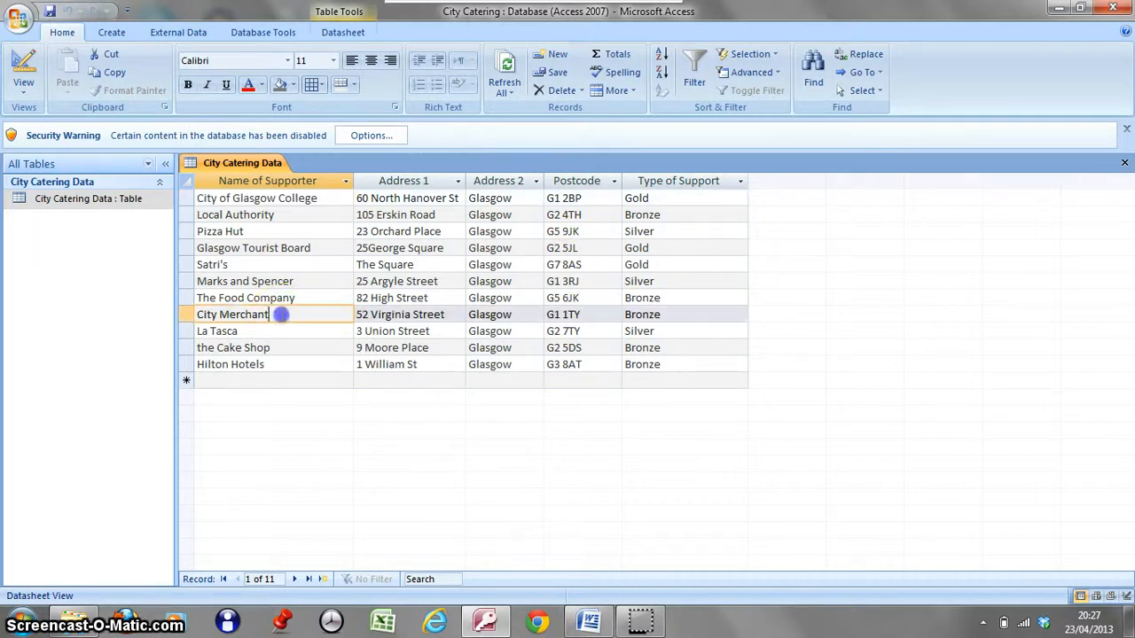
pyautogui.moveTo(280, 315); pyautogui.dragTo(193, 307)
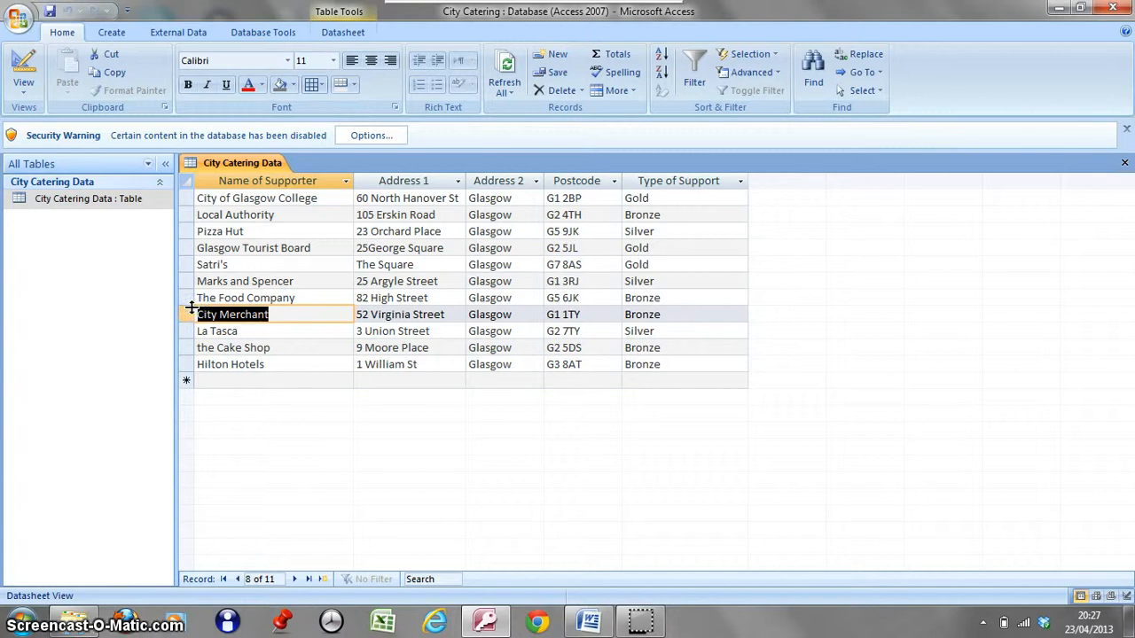
pyautogui.press('Delete')
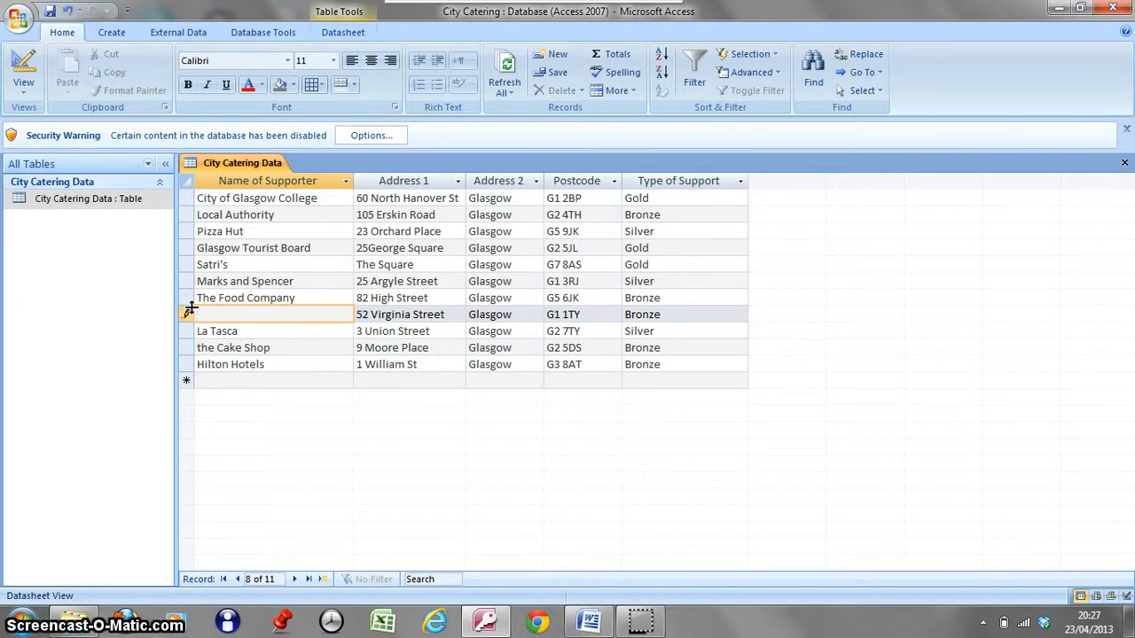
pyautogui.click(67, 11)
# Delete the entire City Merchant record from the table and confirm the deletion.
pyautogui.click(186, 313)
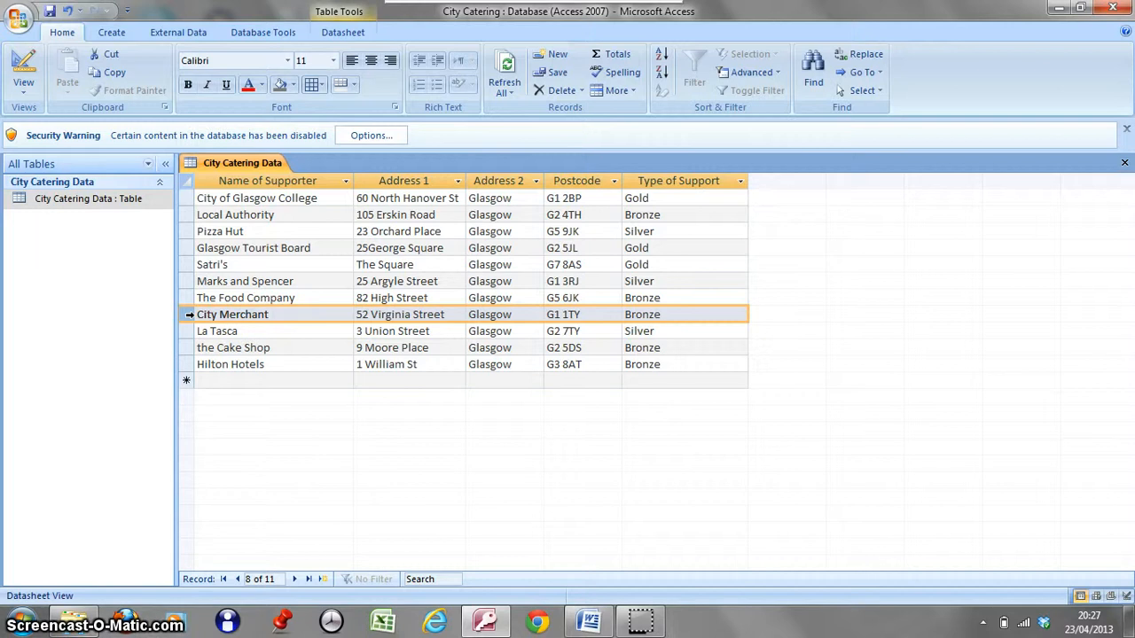
pyautogui.press('Delete')
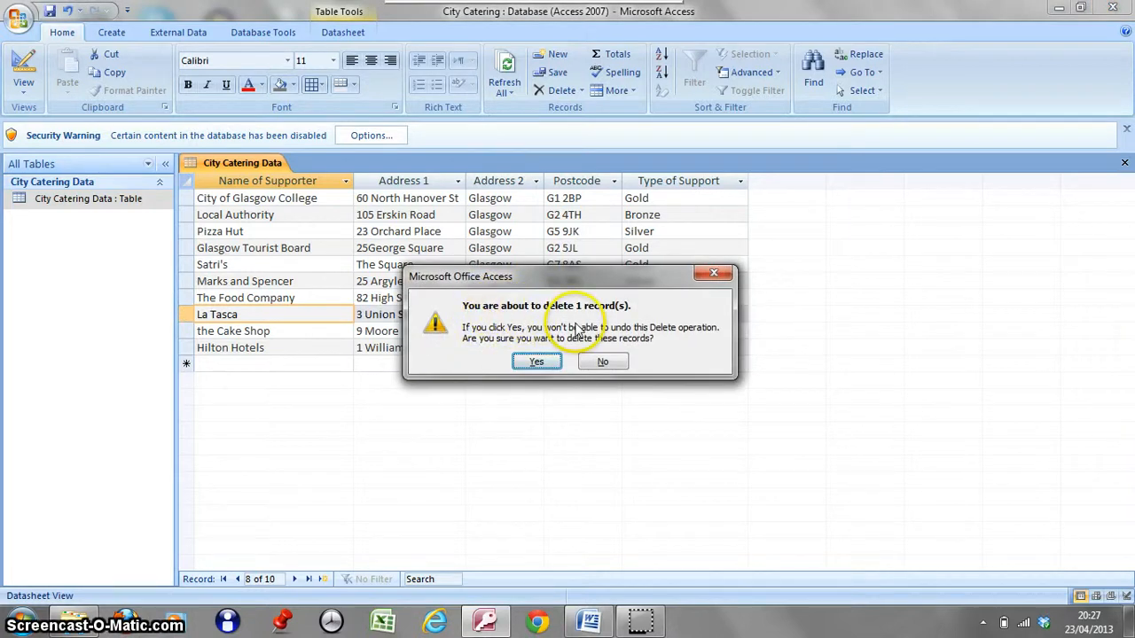
pyautogui.click(537, 362)
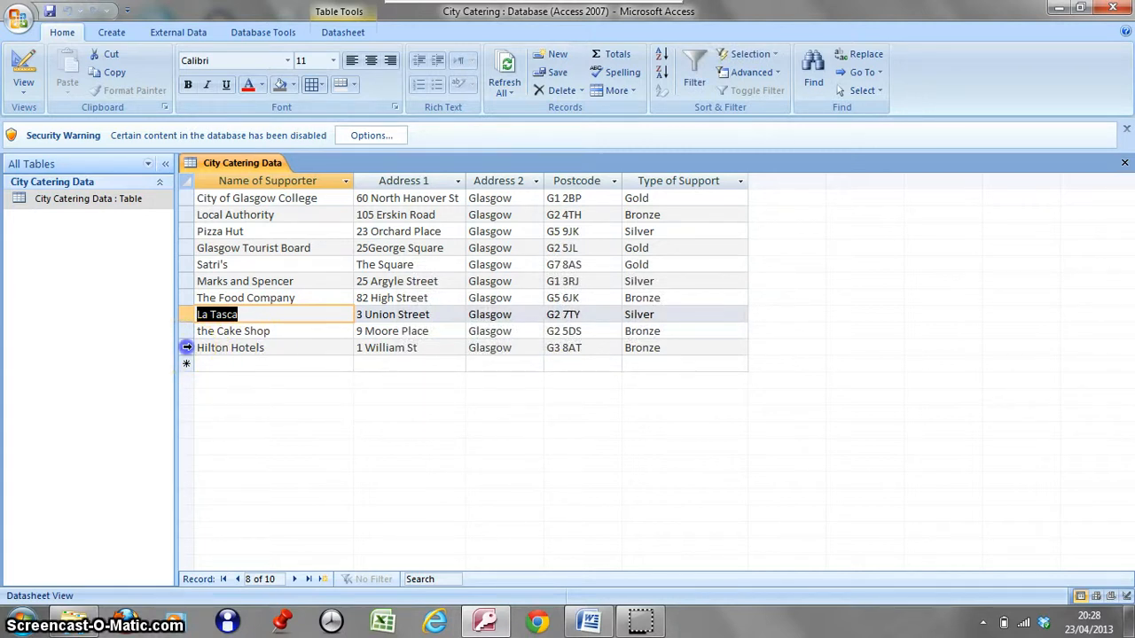
# Delete the entire Hilton Hotels record from the table and confirm the deletion.
pyautogui.click(187, 347)
pyautogui.rightClick(187, 348)
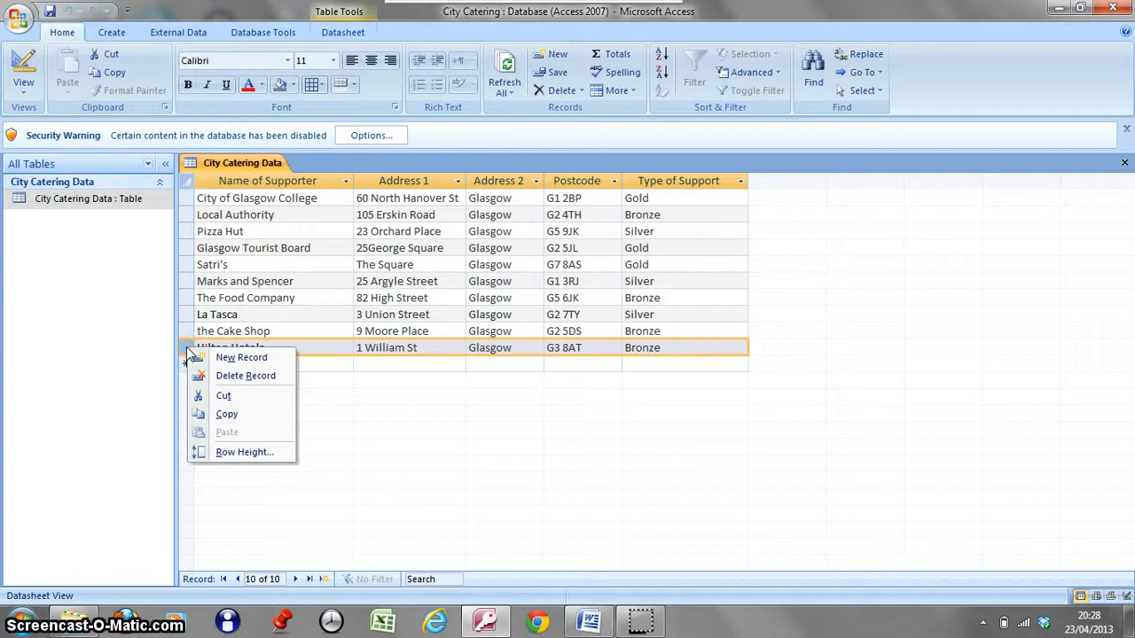
pyautogui.click(223, 376)
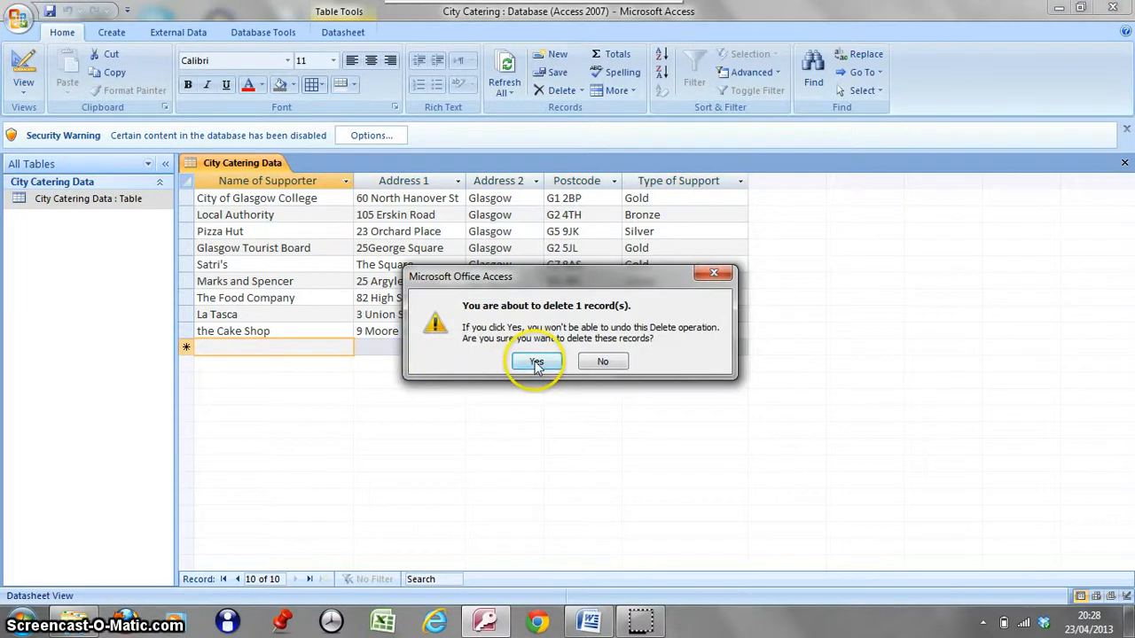
pyautogui.click(536, 363)
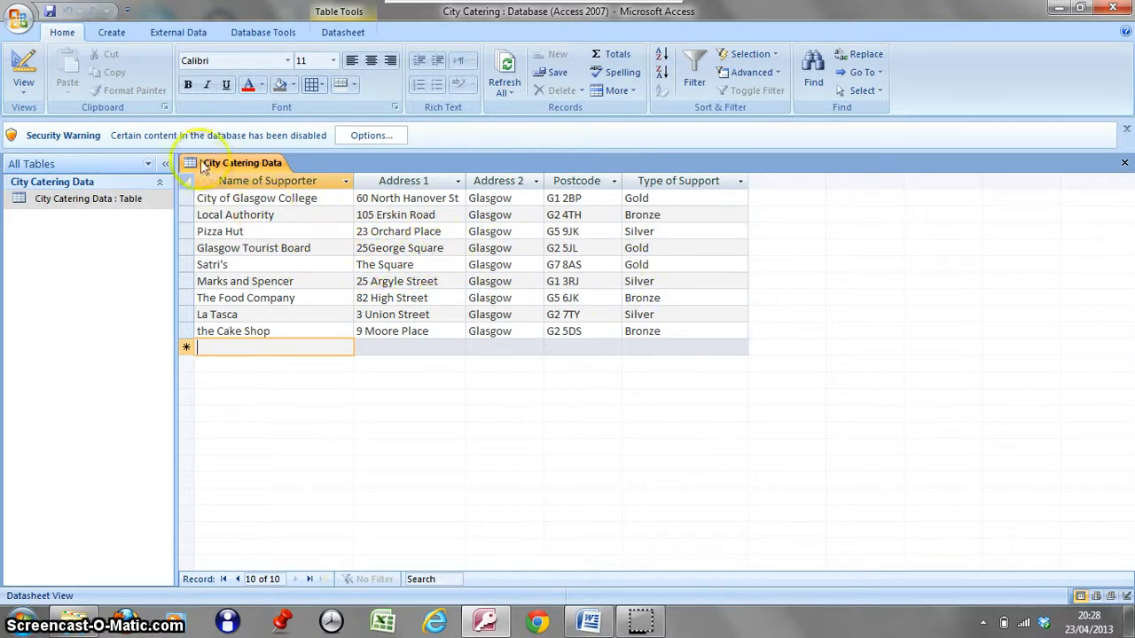
# Switch the table to Design view and check the data types available for the Name of Supporter field.
pyautogui.click(23, 69)
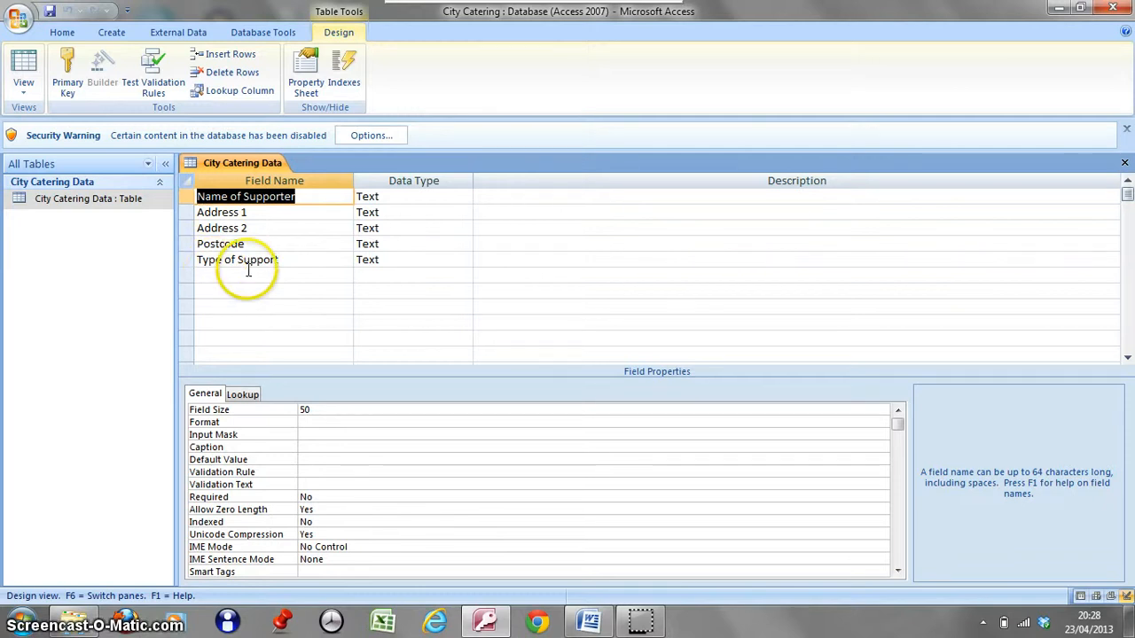
pyautogui.click(382, 196)
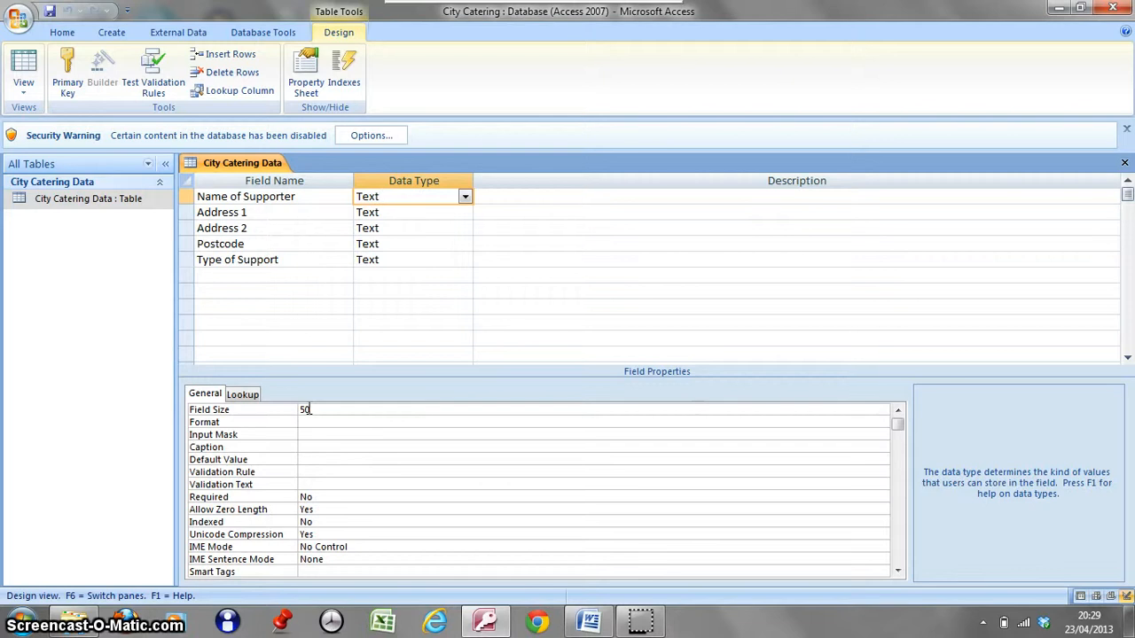
pyautogui.click(465, 197)
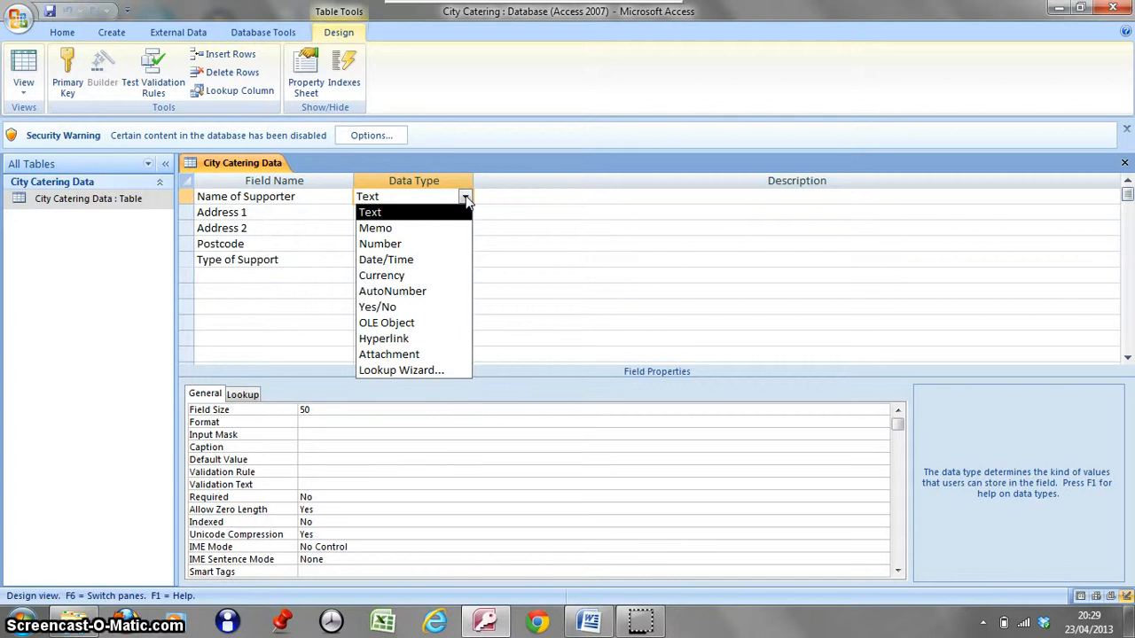
pyautogui.click(465, 197)
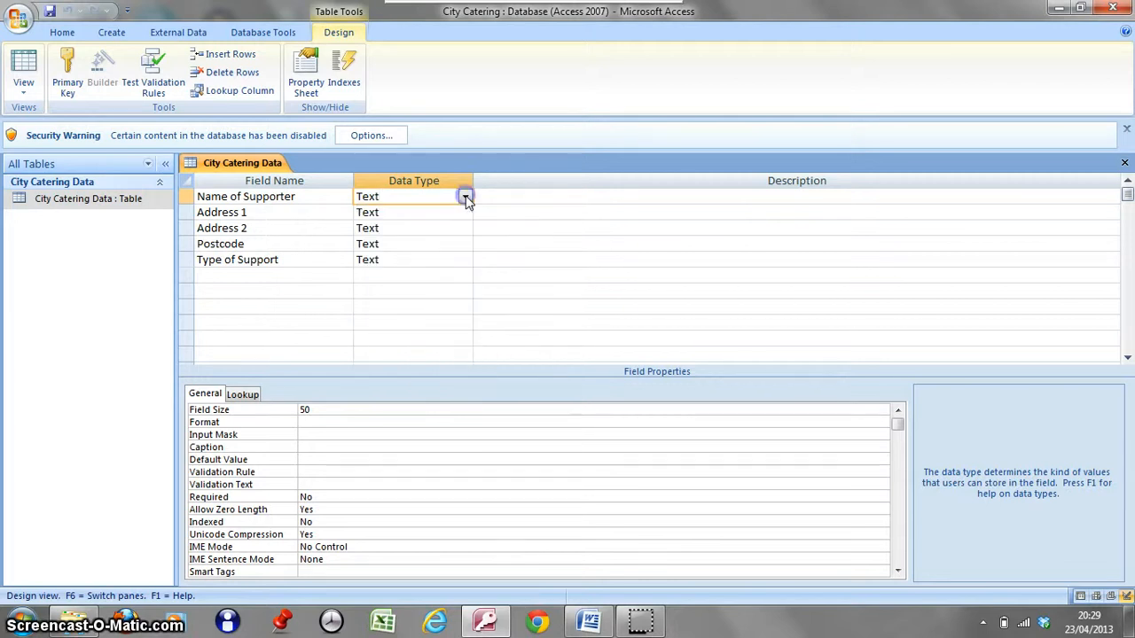
# Add a new field named Amount of Support below Type of Support.
pyautogui.click(204, 275)
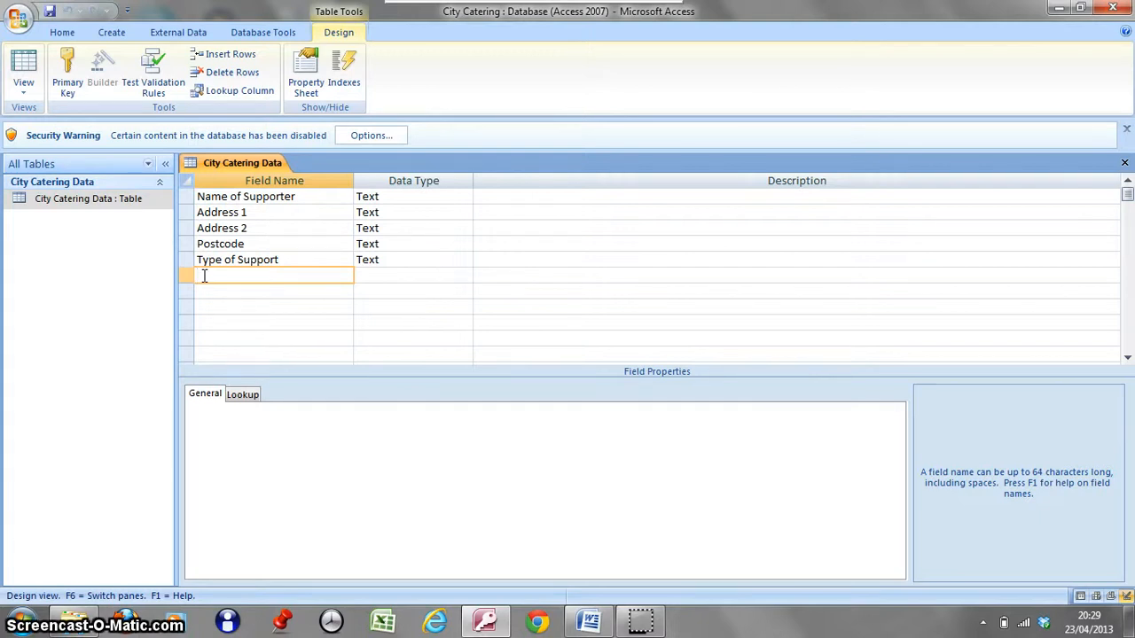
pyautogui.write('A')
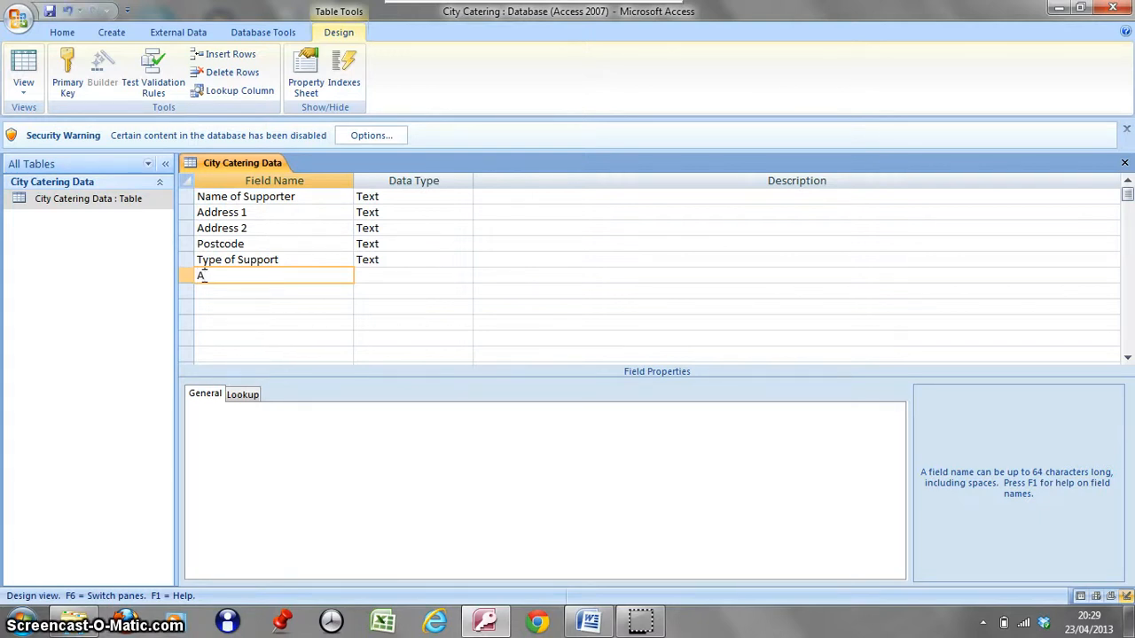
pyautogui.write('mount of ')
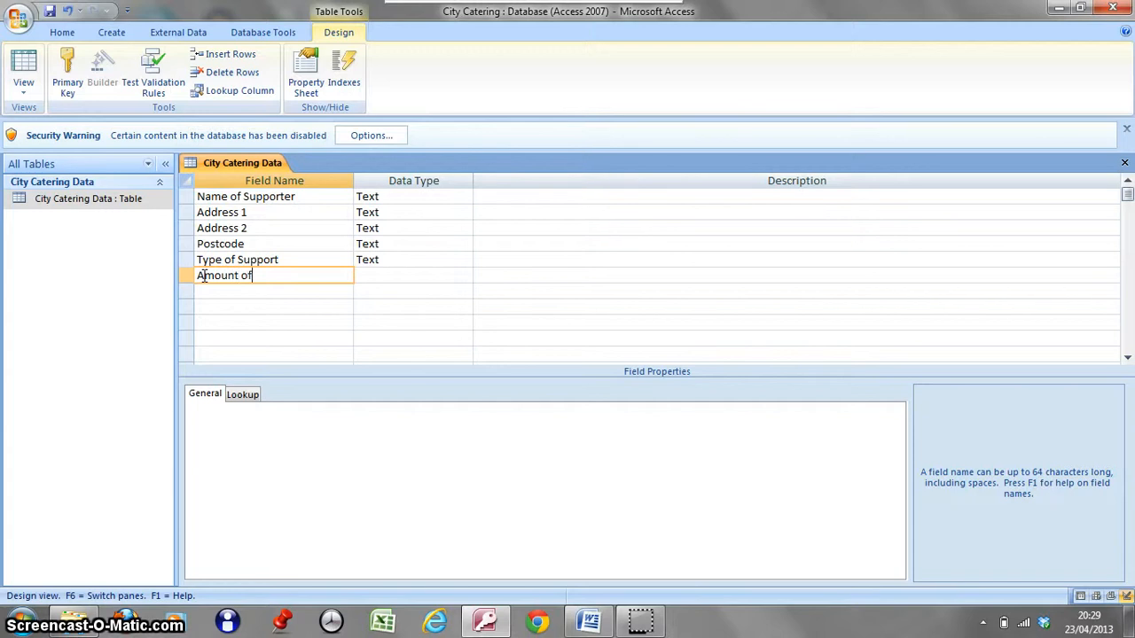
pyautogui.write('Supp')
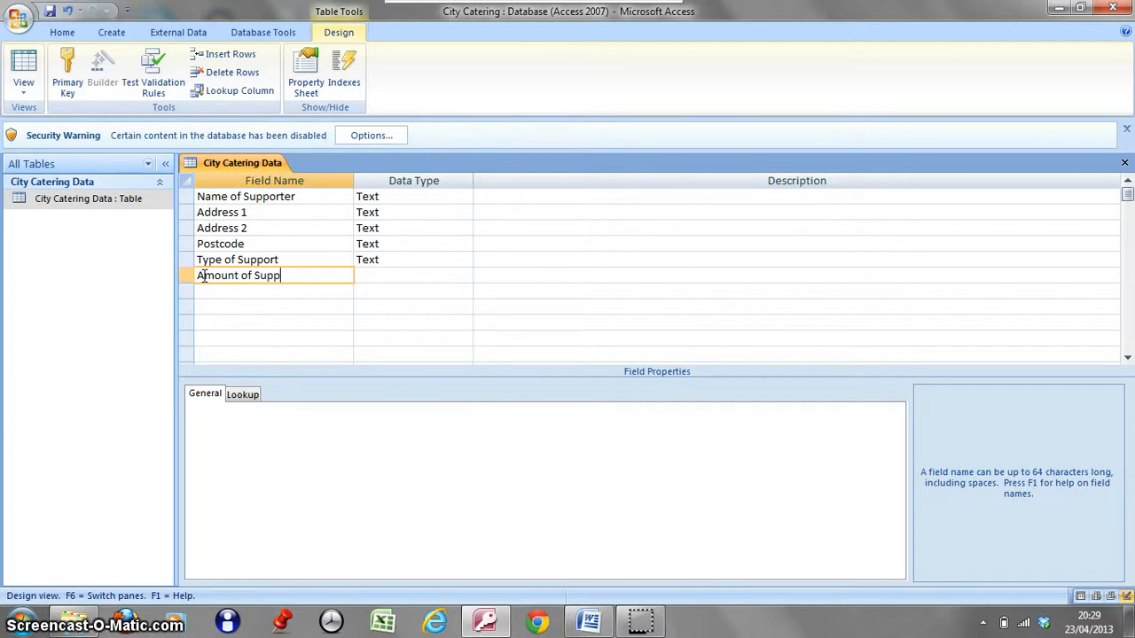
pyautogui.write('ort')
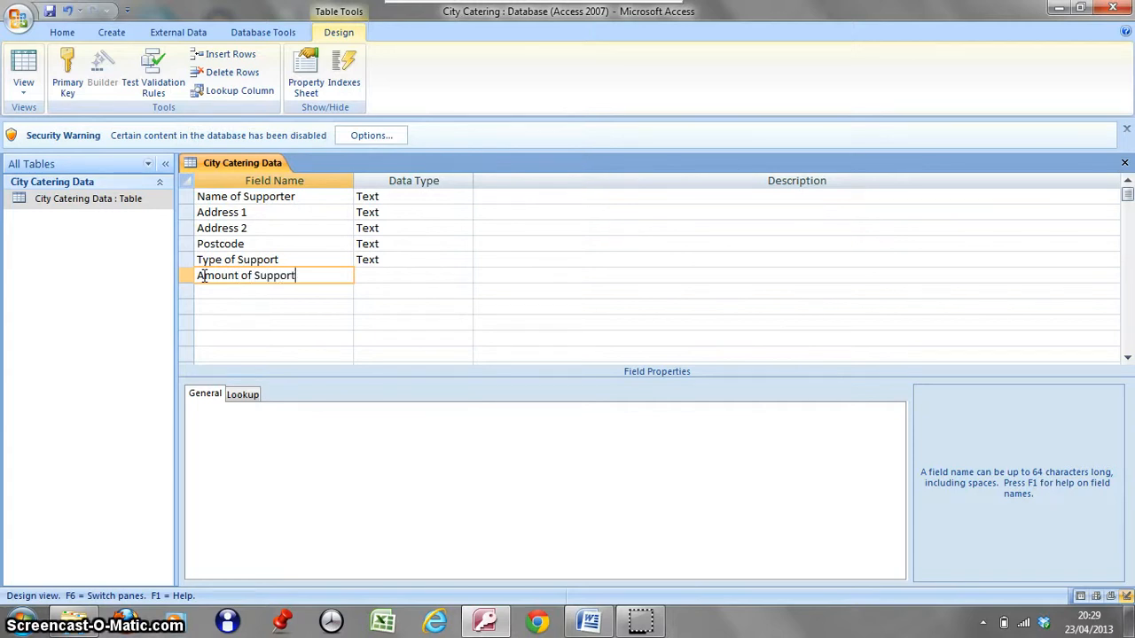
pyautogui.press('Tab')
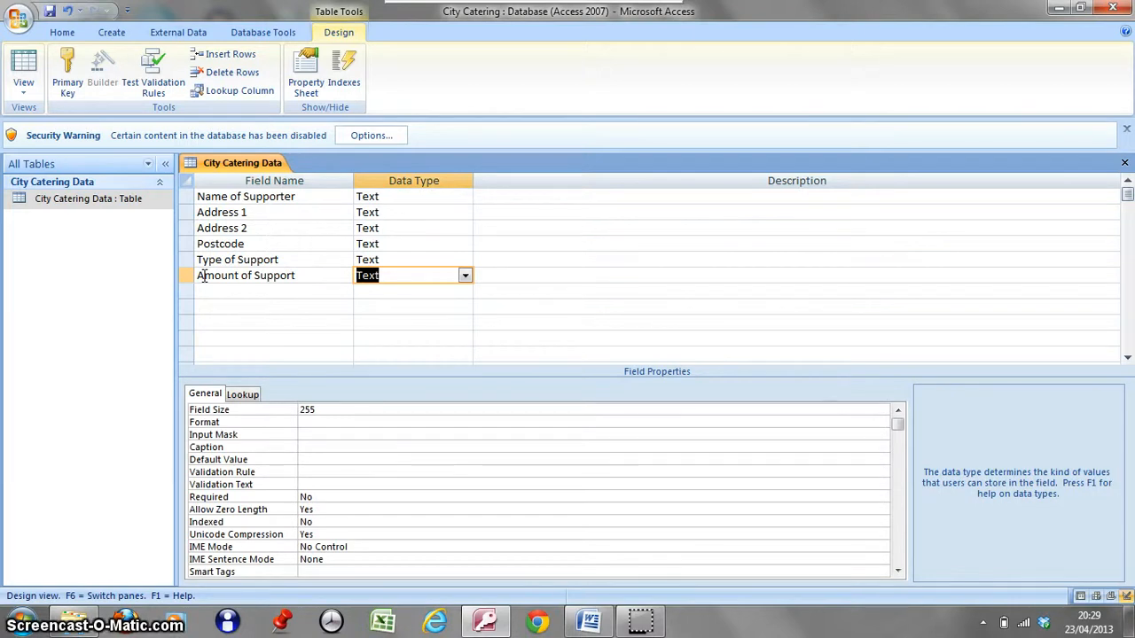
# Set the Amount of Support field's data type to Currency with 0 decimal places.
pyautogui.click(209, 264)
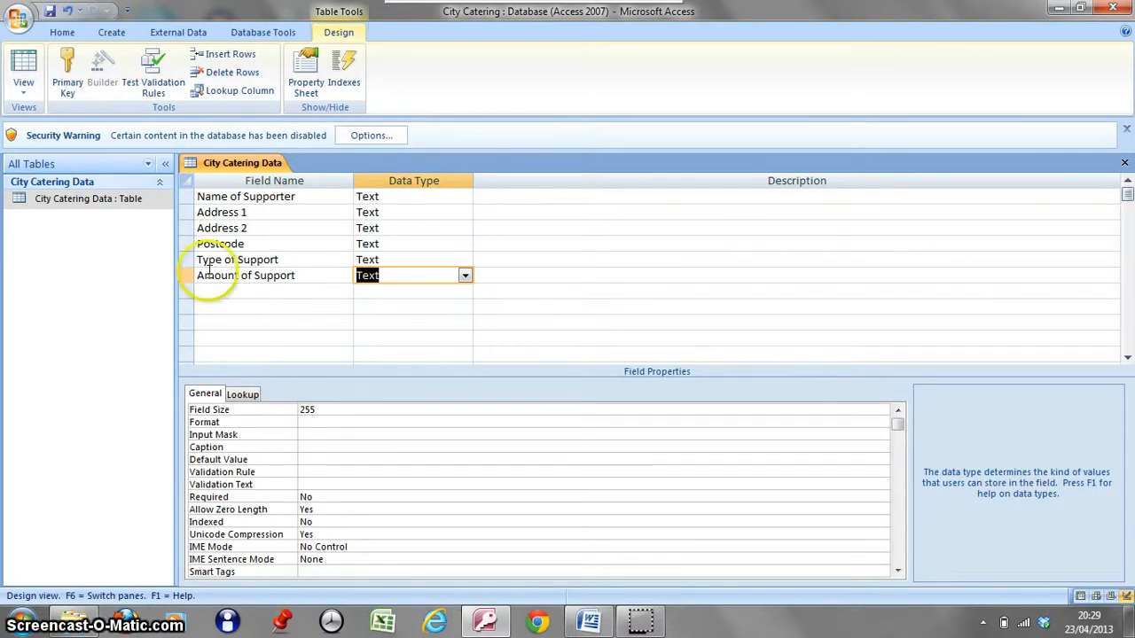
pyautogui.click(464, 276)
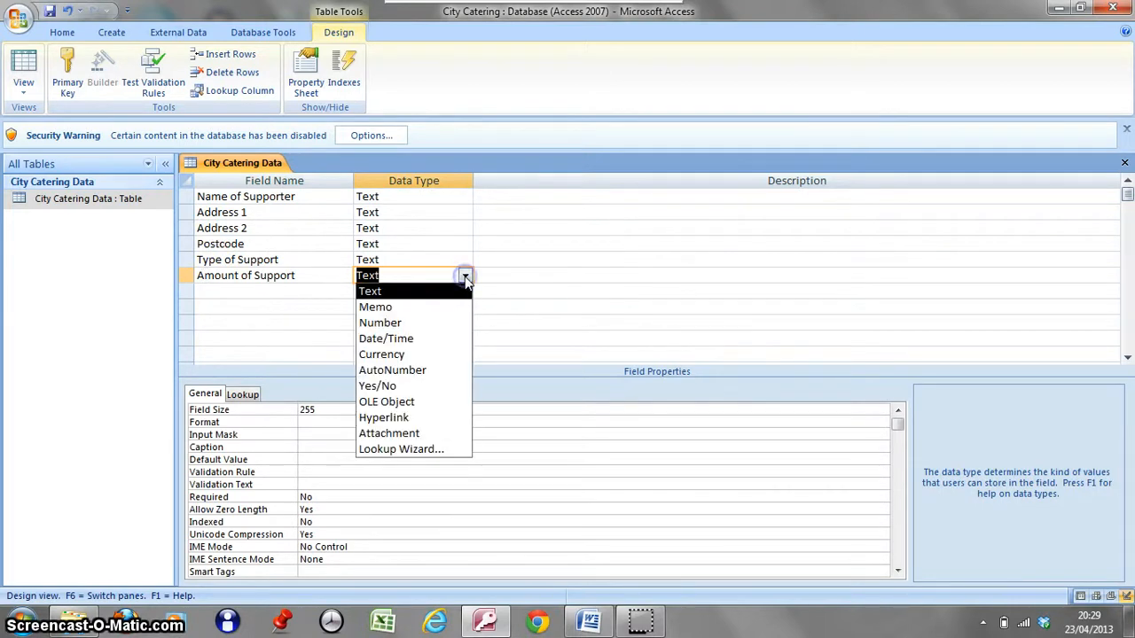
pyautogui.click(402, 354)
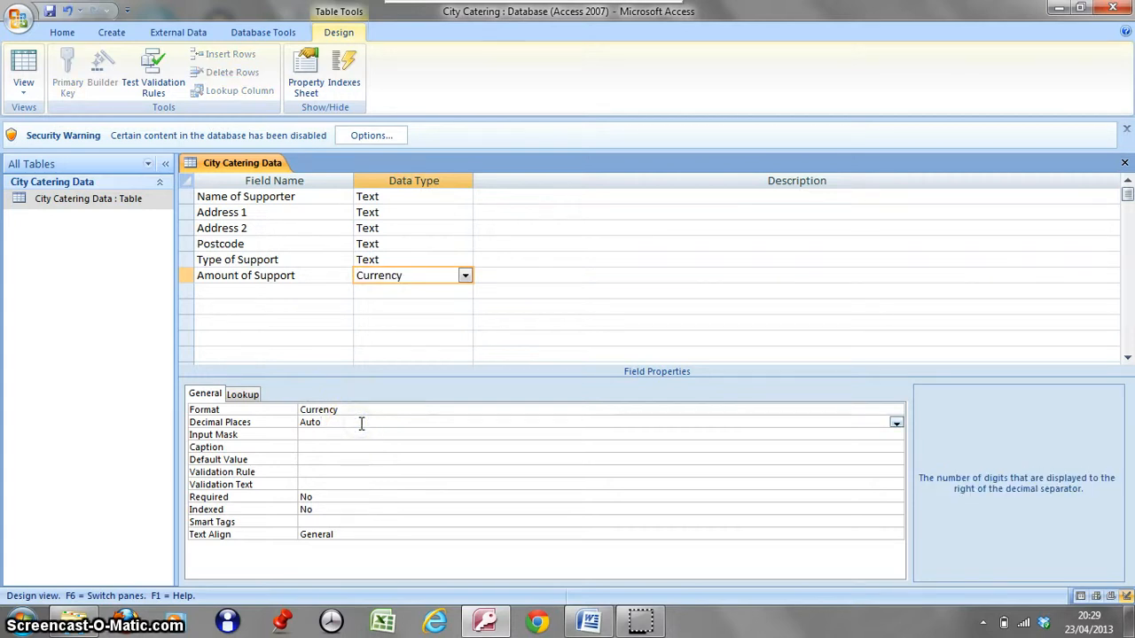
pyautogui.click(897, 424)
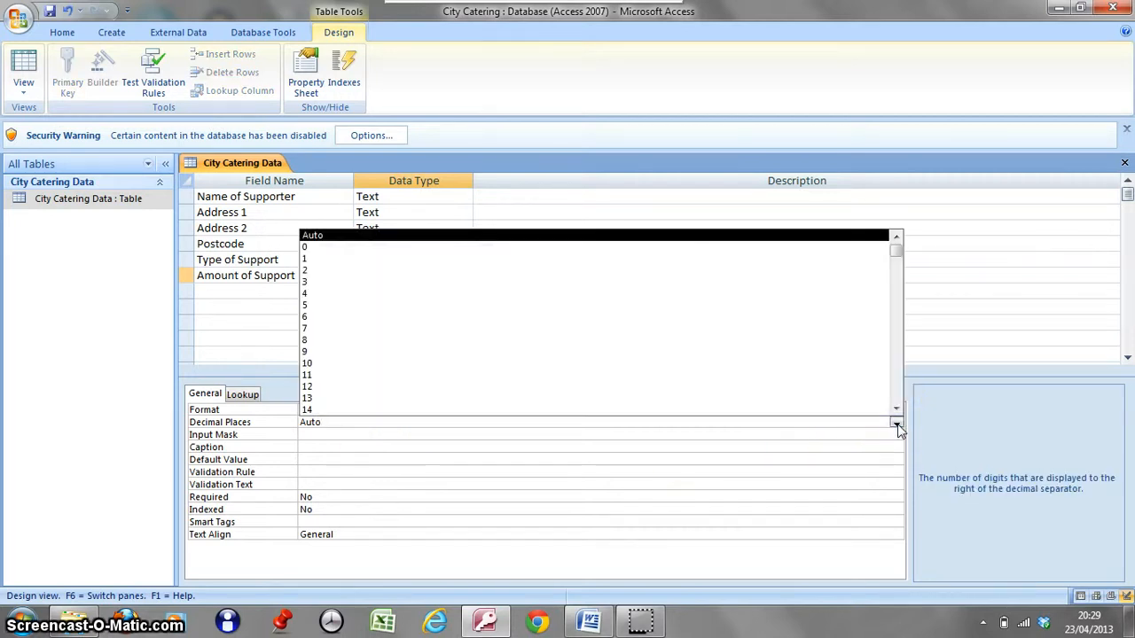
pyautogui.click(486, 257)
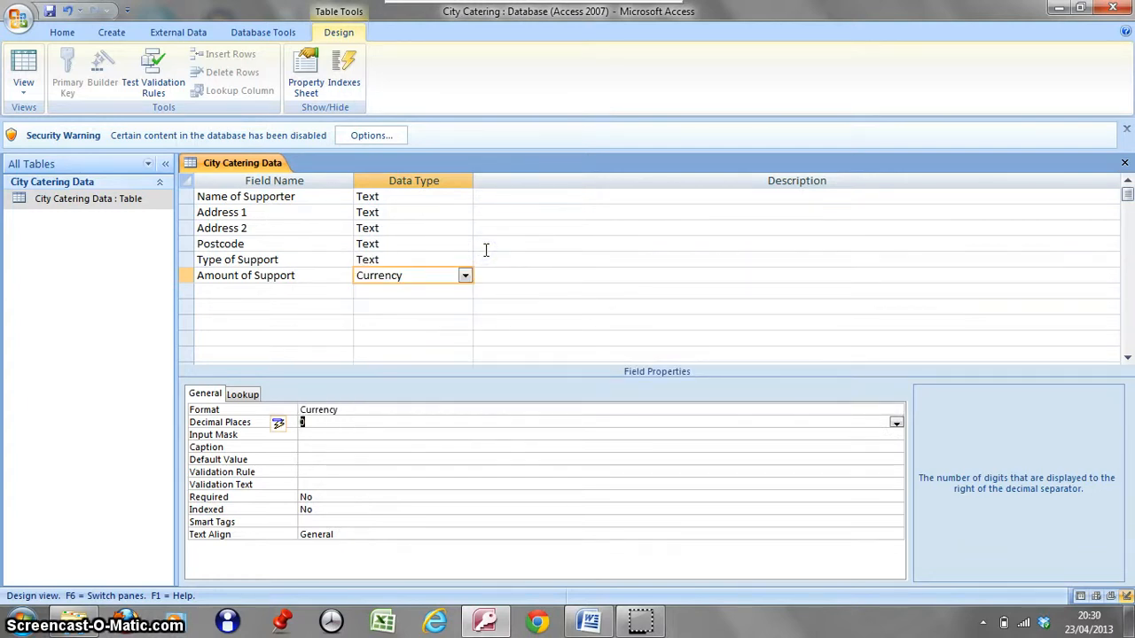
# Return to Datasheet view, saving the table, and widen the Amount of Support column to fit its heading.
pyautogui.click(25, 69)
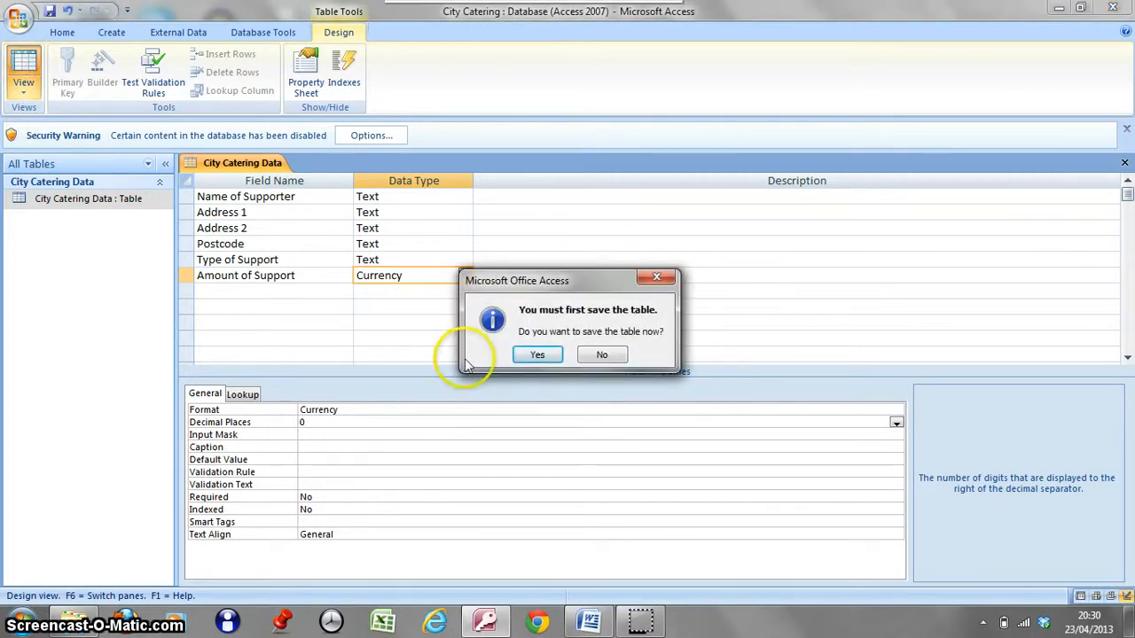
pyautogui.click(549, 355)
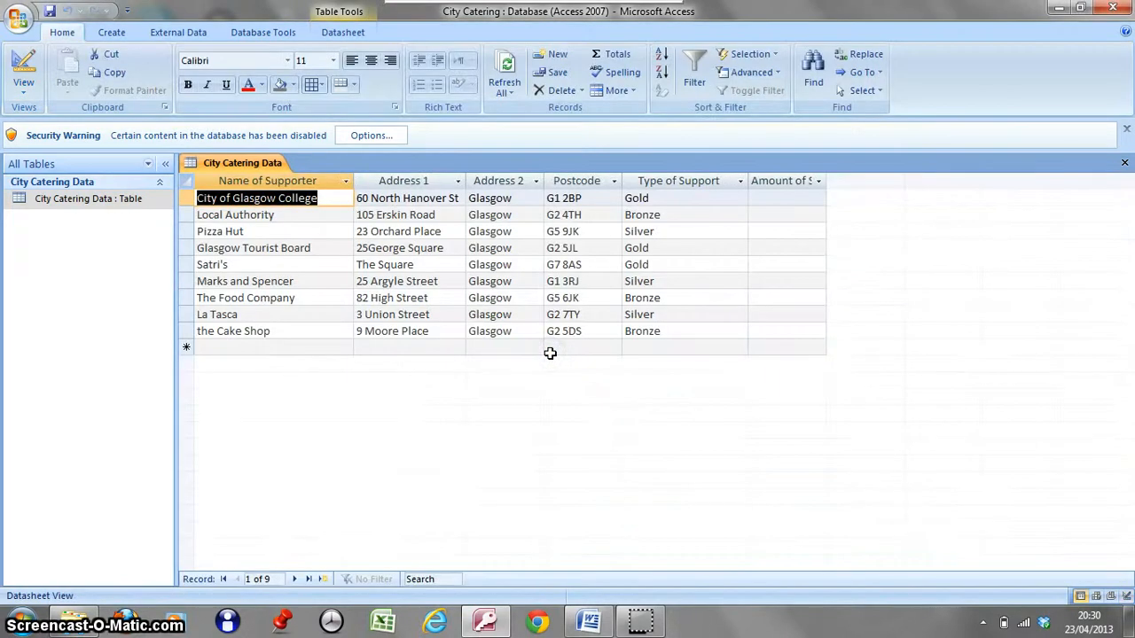
pyautogui.moveTo(827, 183); pyautogui.dragTo(826, 183)
pyautogui.doubleClick(826, 182)
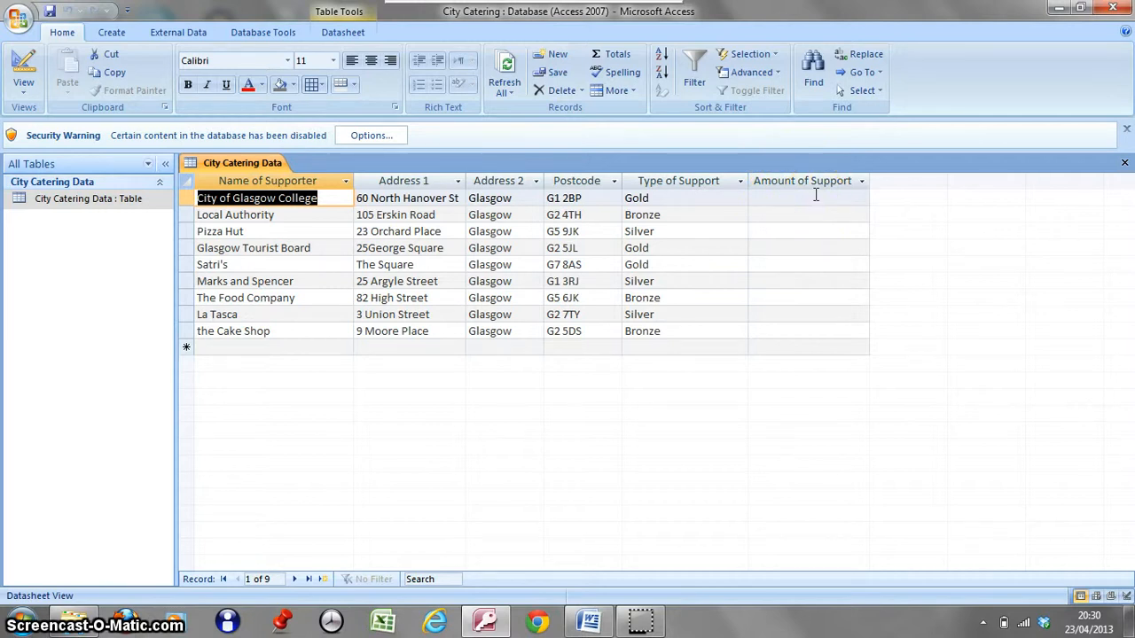
# Enter 150 as the Amount of Support for City of Glasgow College.
pyautogui.click(774, 196)
pyautogui.click(774, 196)
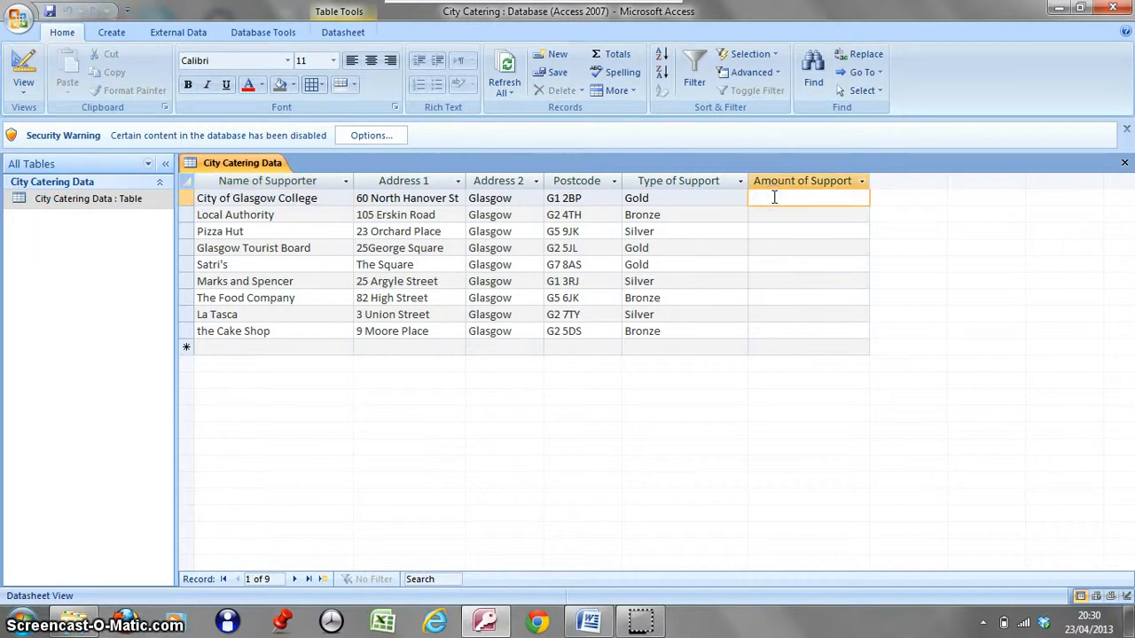
pyautogui.write('1')
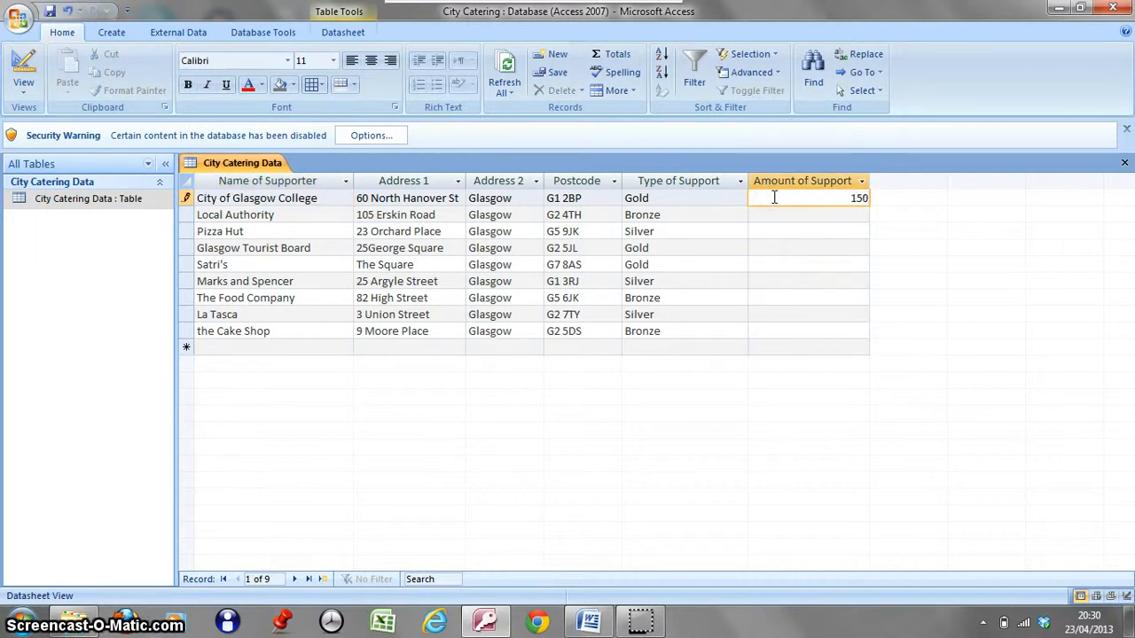
pyautogui.write('50')
pyautogui.press('Return')
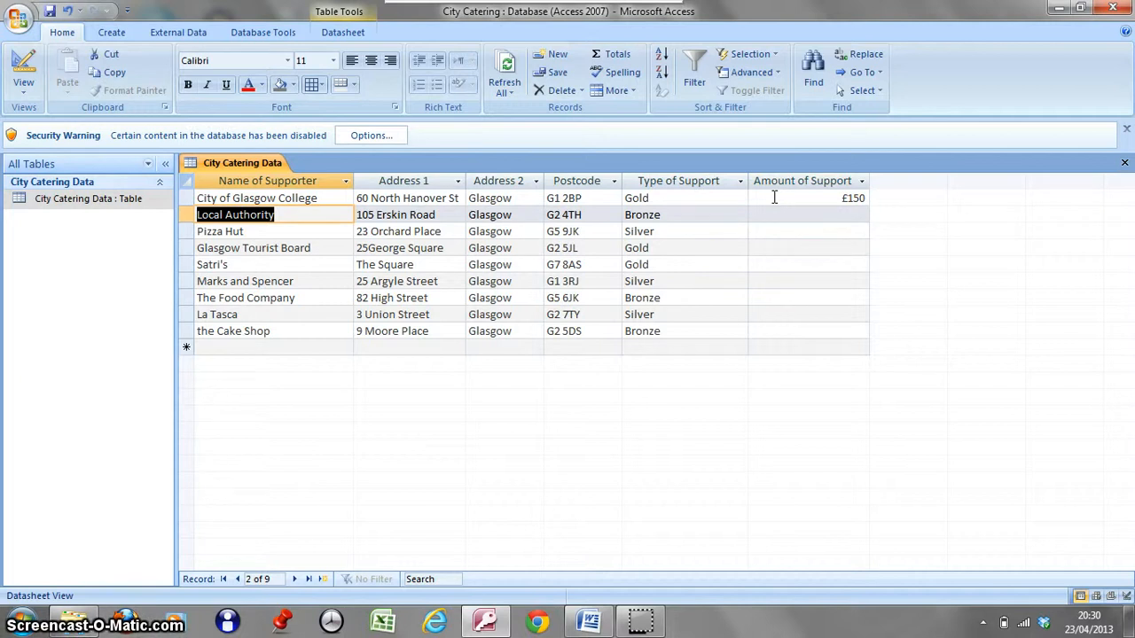
# Enter 150 as the Amount of Support for the remaining Gold supporters, Glasgow Tourist Board and Satri's.
pyautogui.click(833, 213)
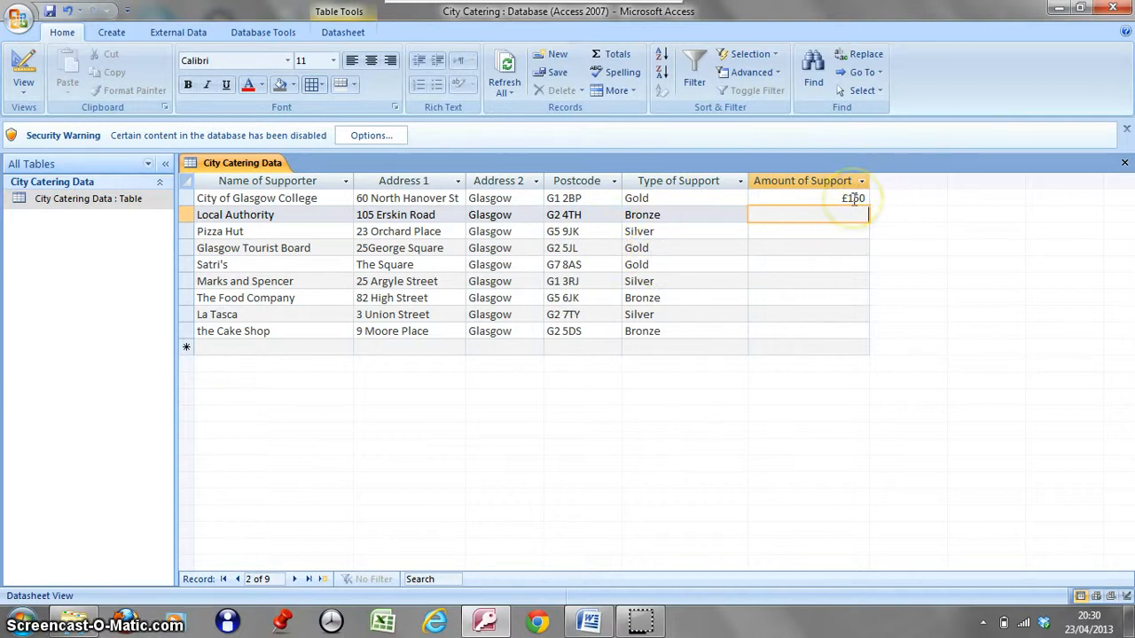
pyautogui.click(842, 247)
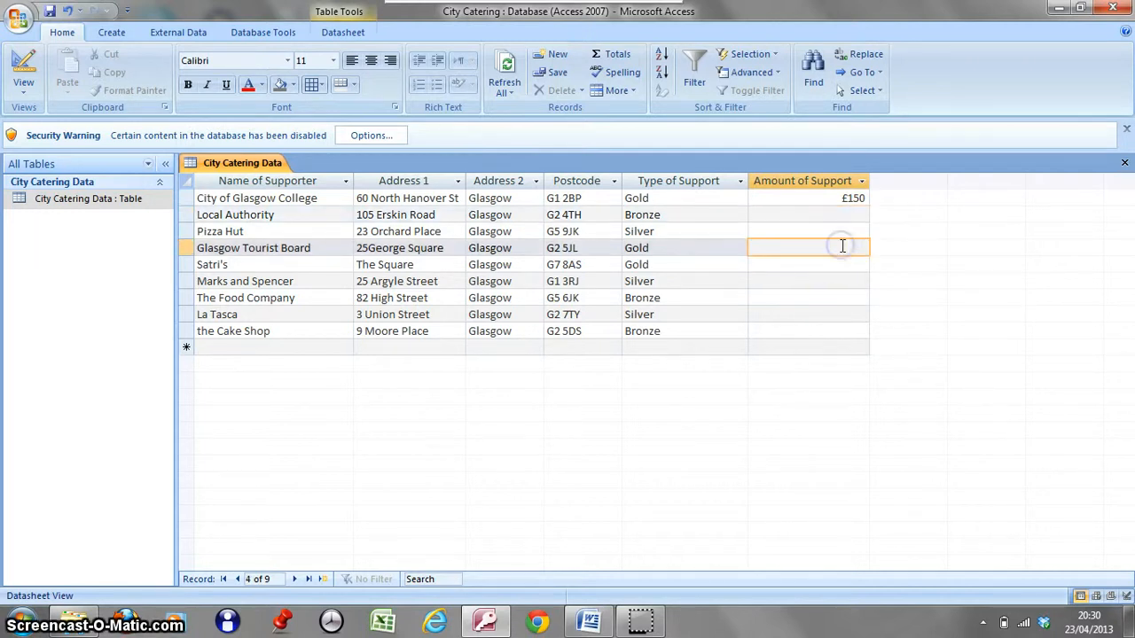
pyautogui.write('150')
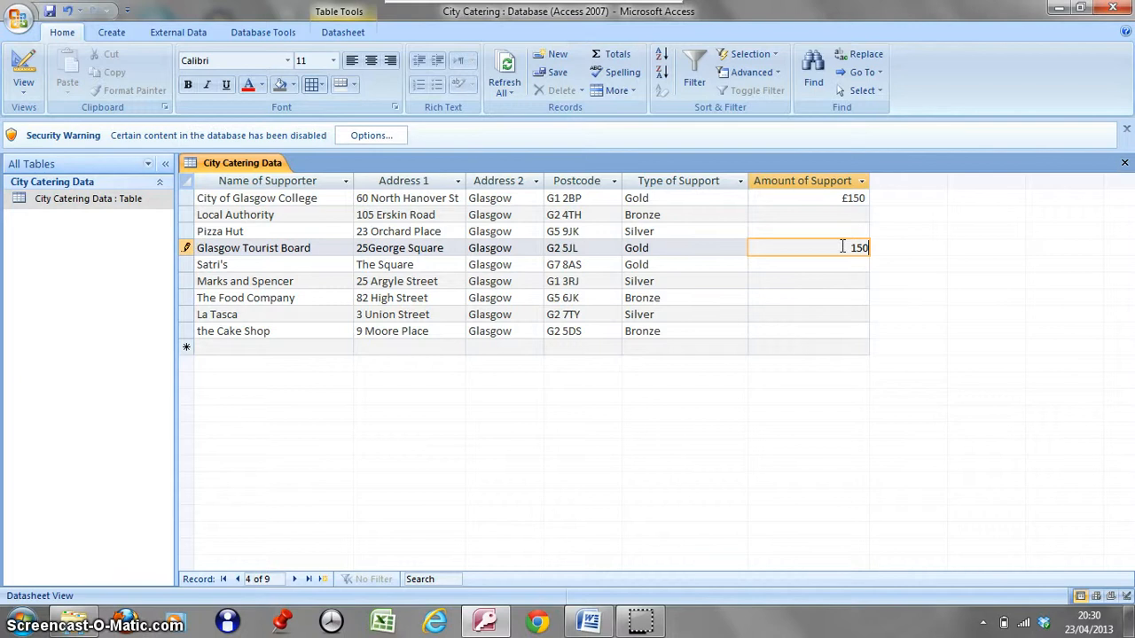
pyautogui.press('Tab')
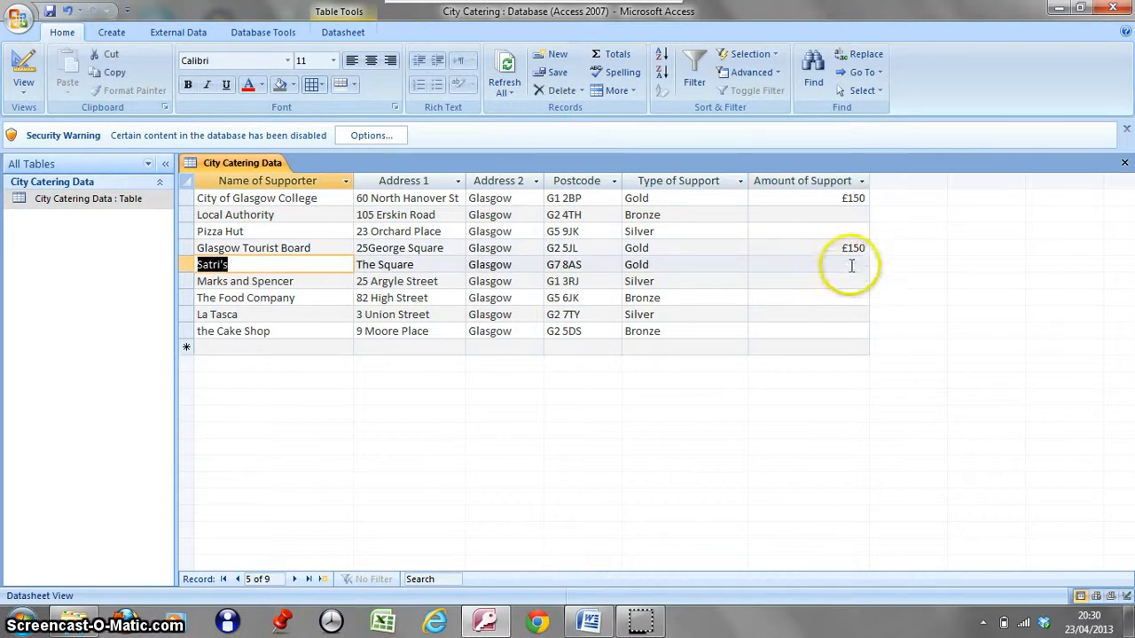
pyautogui.click(851, 264)
pyautogui.write('15')
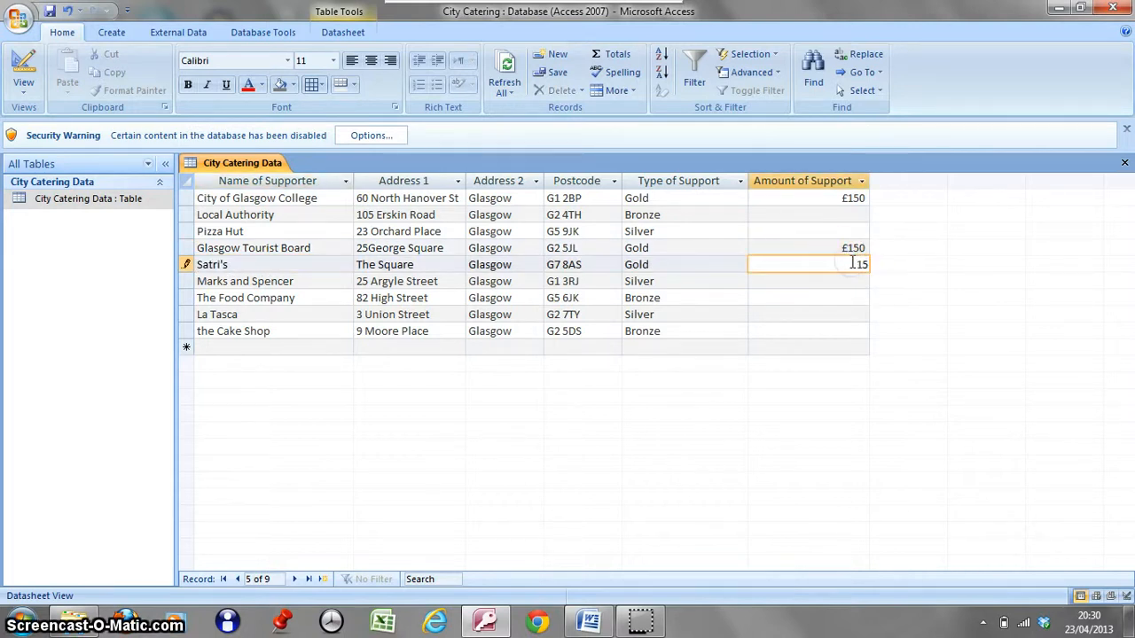
pyautogui.write('0')
pyautogui.press('Tab')
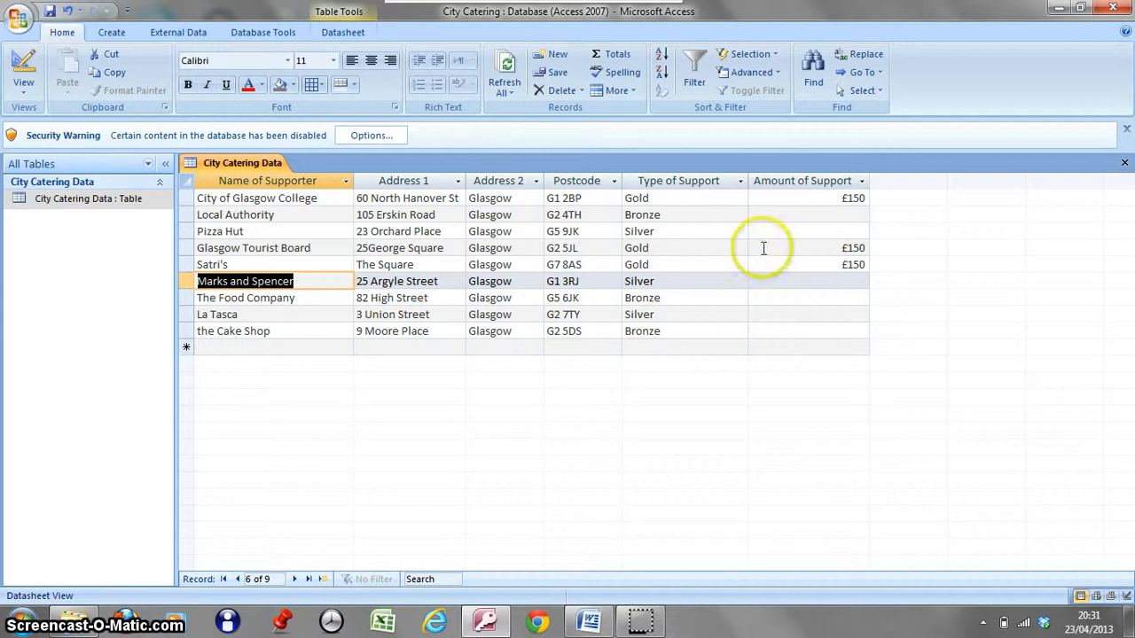
# Enter 100 as the Amount of Support for the Silver supporters Pizza Hut, Marks and Spencer, and La Tasca.
pyautogui.click(842, 232)
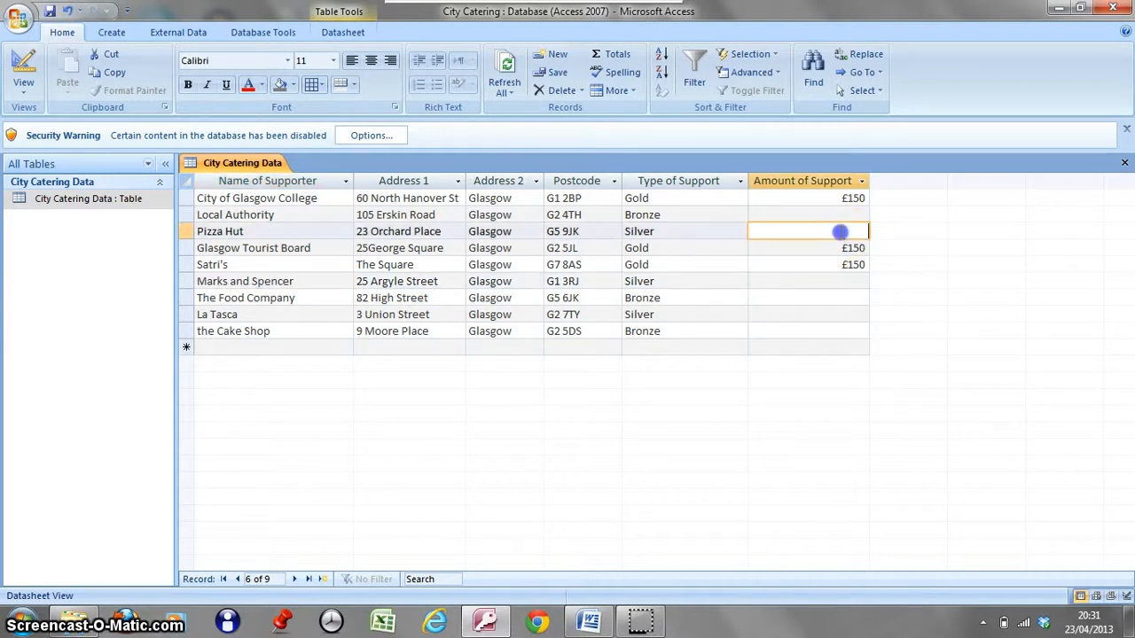
pyautogui.write('100')
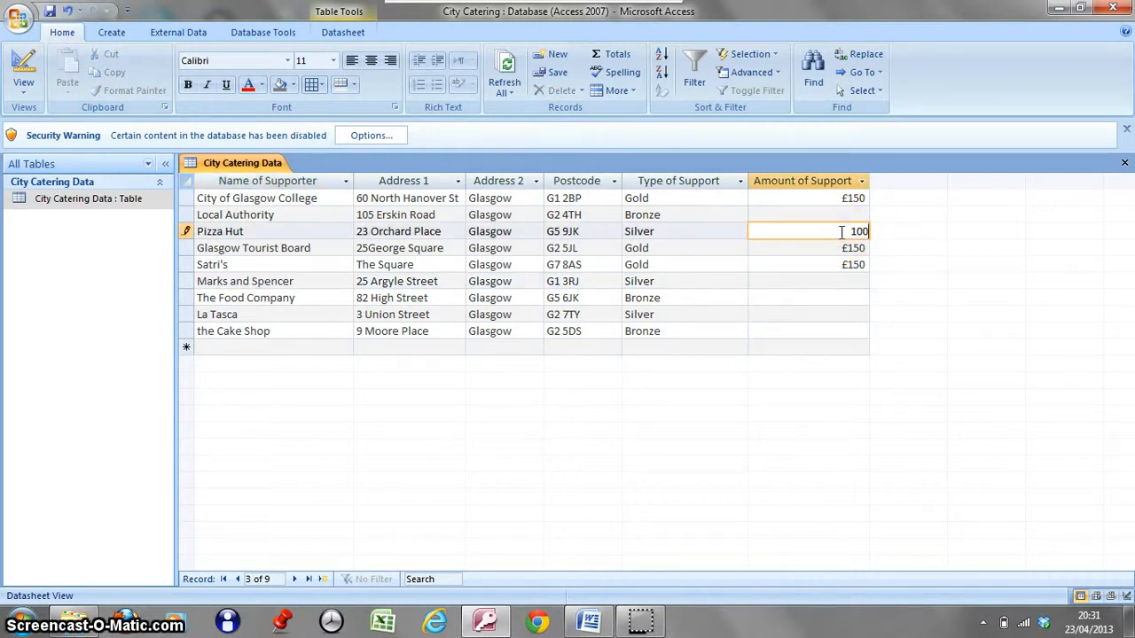
pyautogui.press('Return')
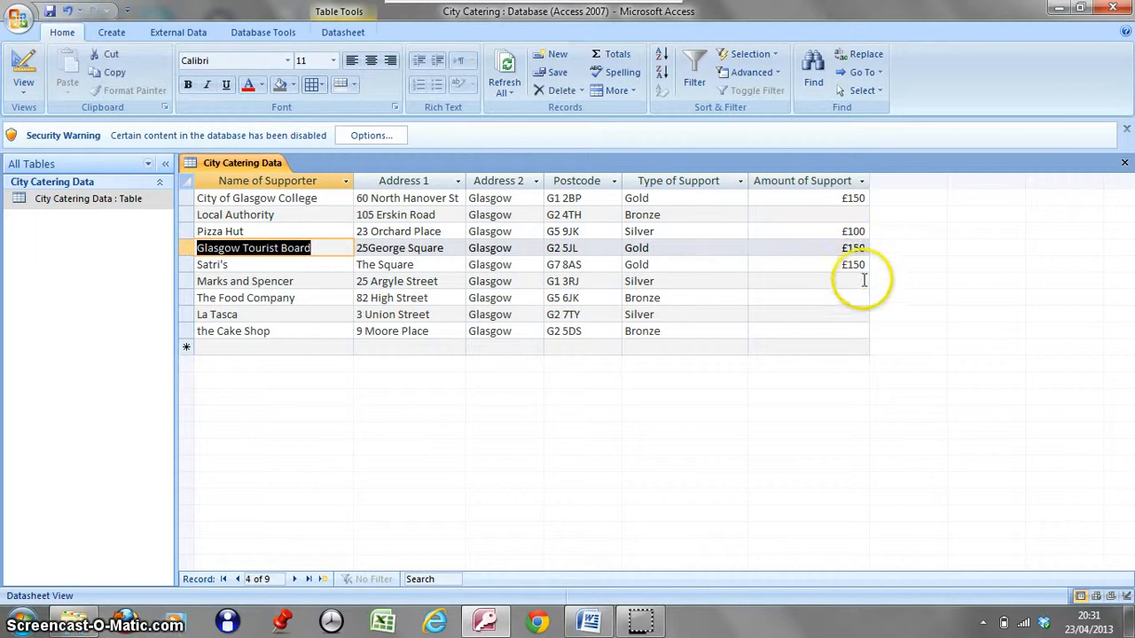
pyautogui.click(861, 282)
pyautogui.write('100')
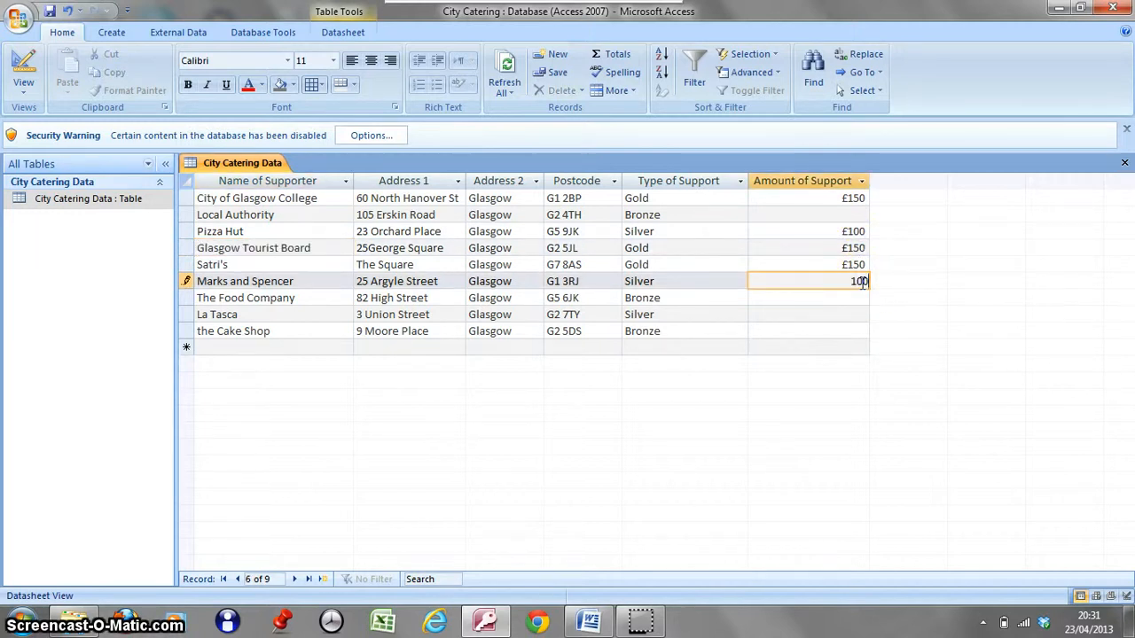
pyautogui.press('Return')
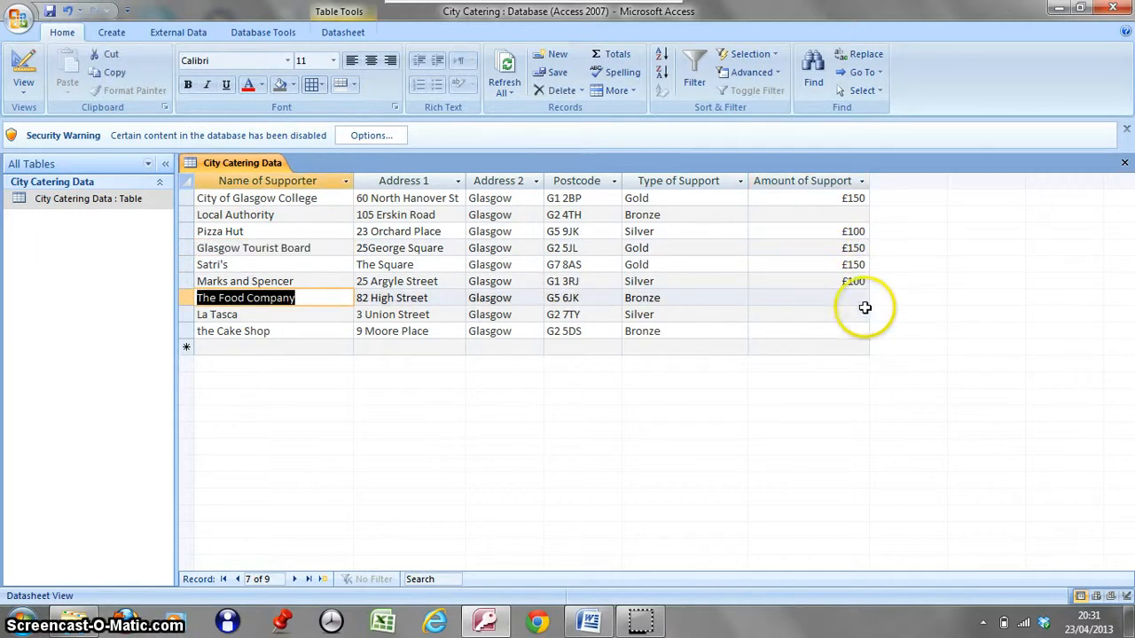
pyautogui.click(863, 317)
pyautogui.write('100')
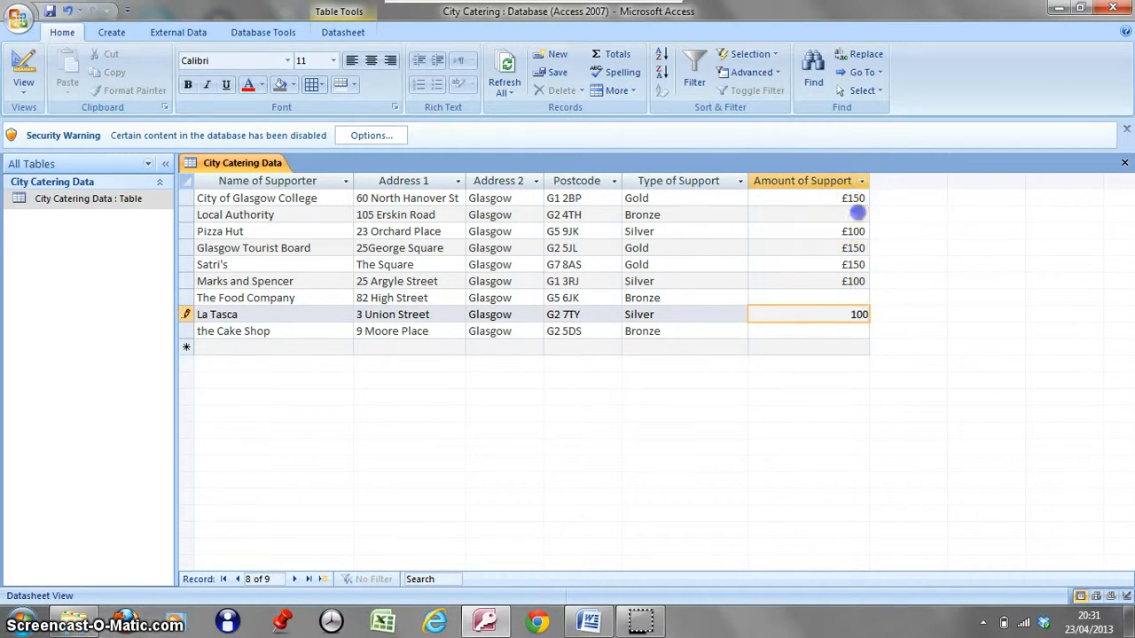
# Enter 50 as the Amount of Support for the Bronze supporters Local Authority, The Food Company, and the Cake Shop.
pyautogui.click(858, 213)
pyautogui.write('50')
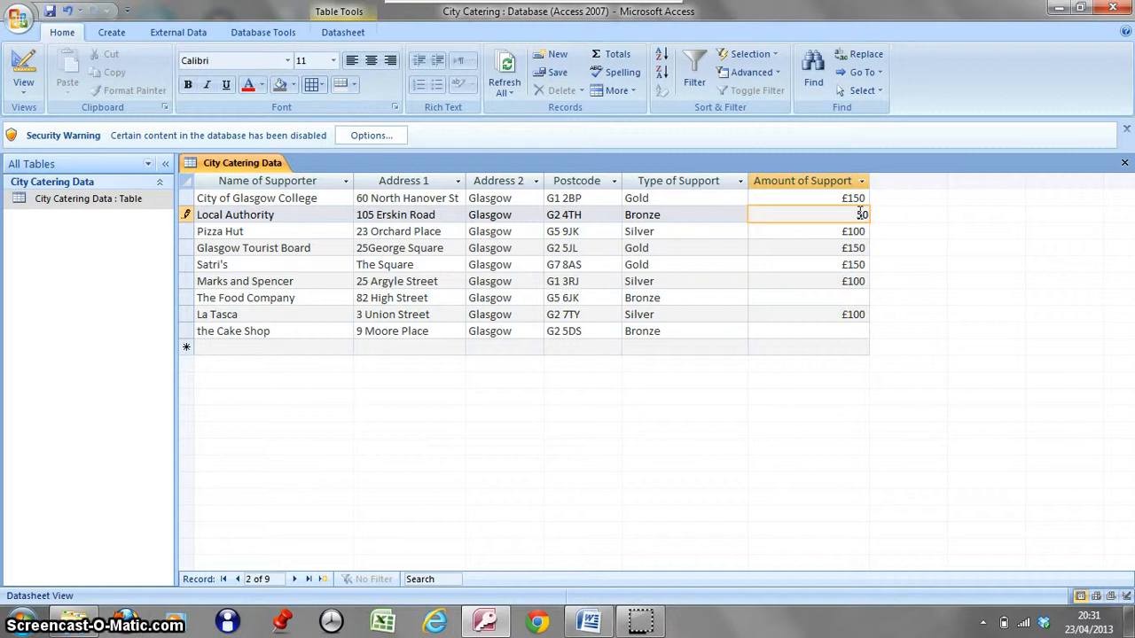
pyautogui.press('Return')
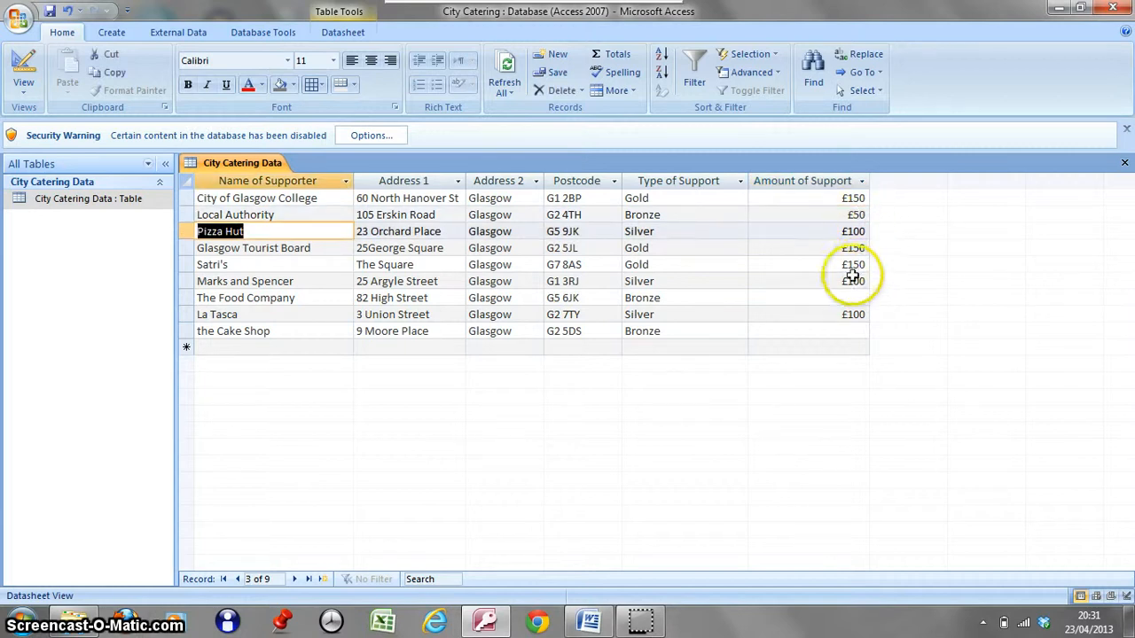
pyautogui.click(849, 298)
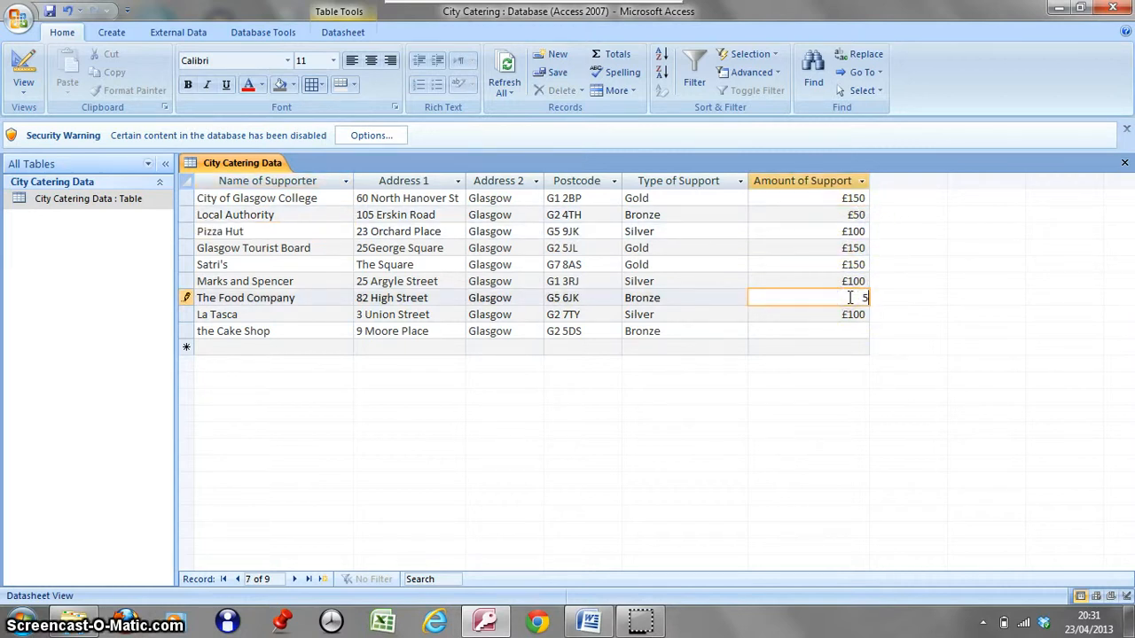
pyautogui.click(847, 330)
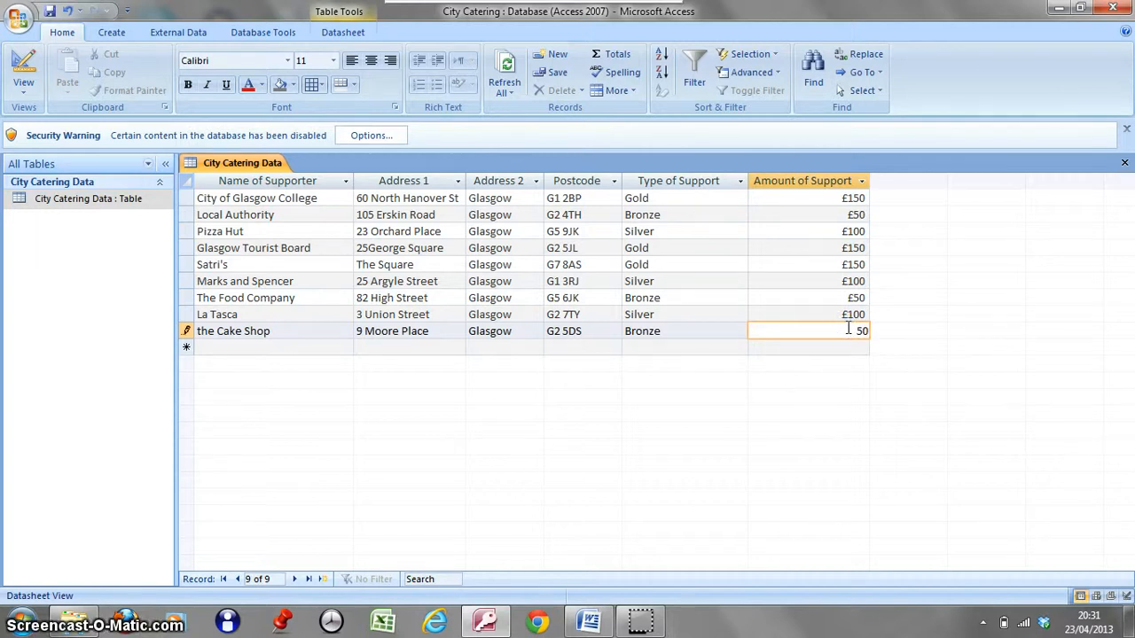
pyautogui.press('Return')
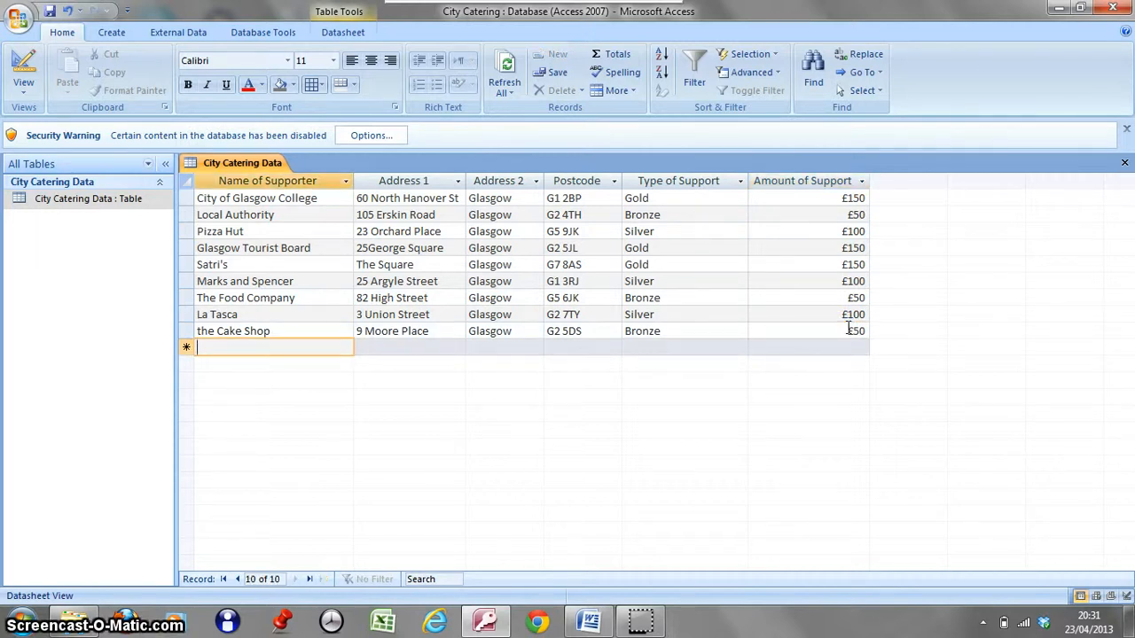
pyautogui.click(848, 329)
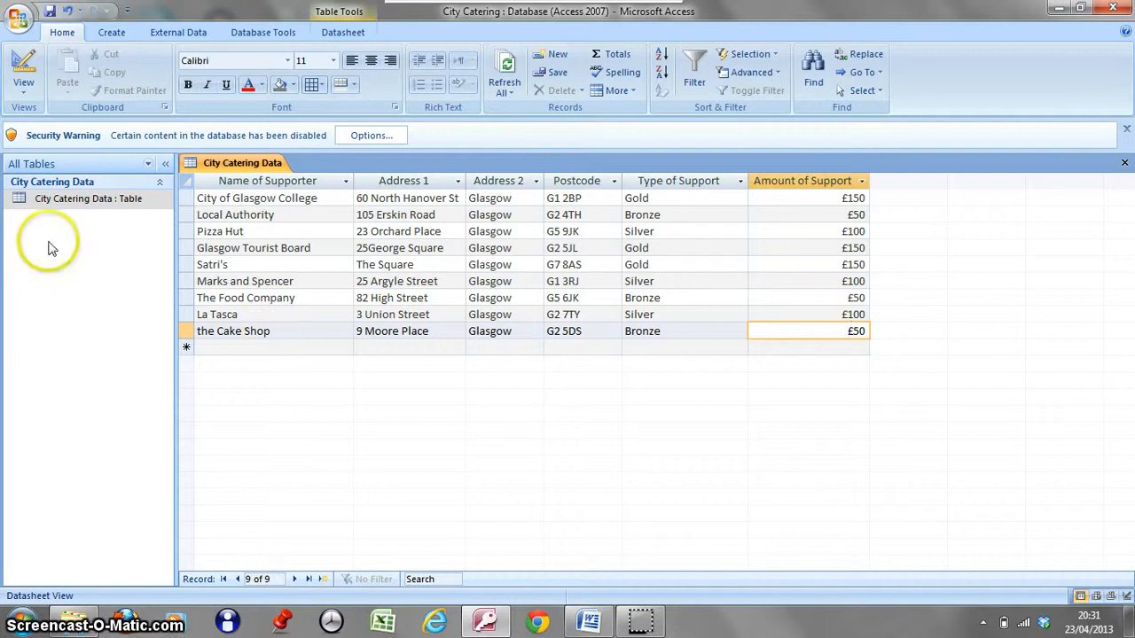
# In Design view, add a field named Annual Payment below Amount of Support with the Yes/No data type.
pyautogui.click(24, 78)
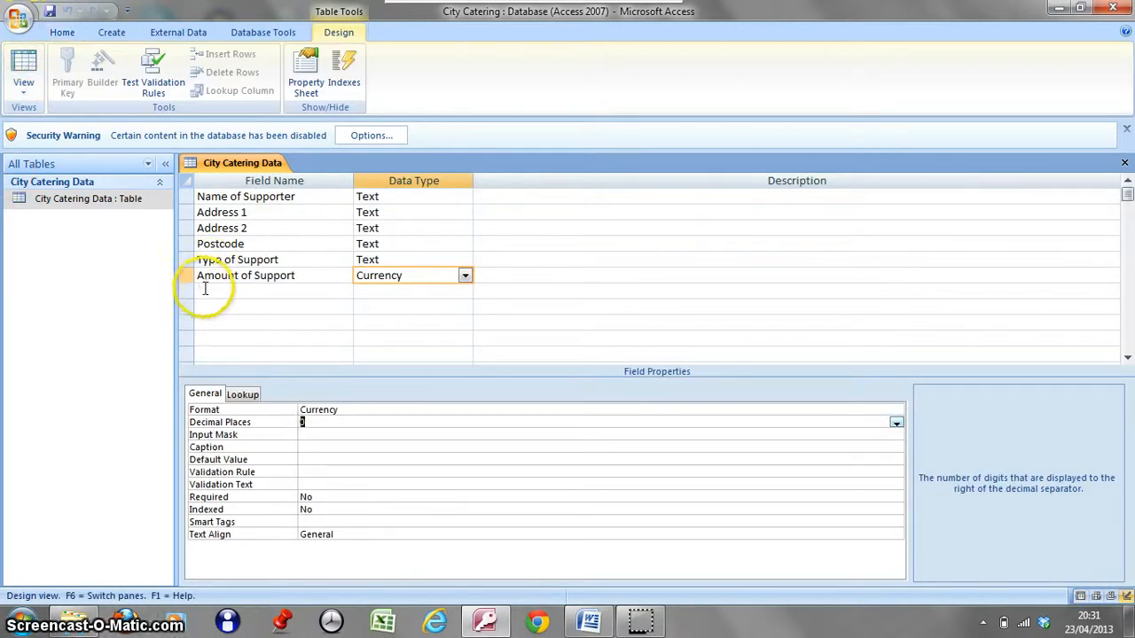
pyautogui.click(204, 293)
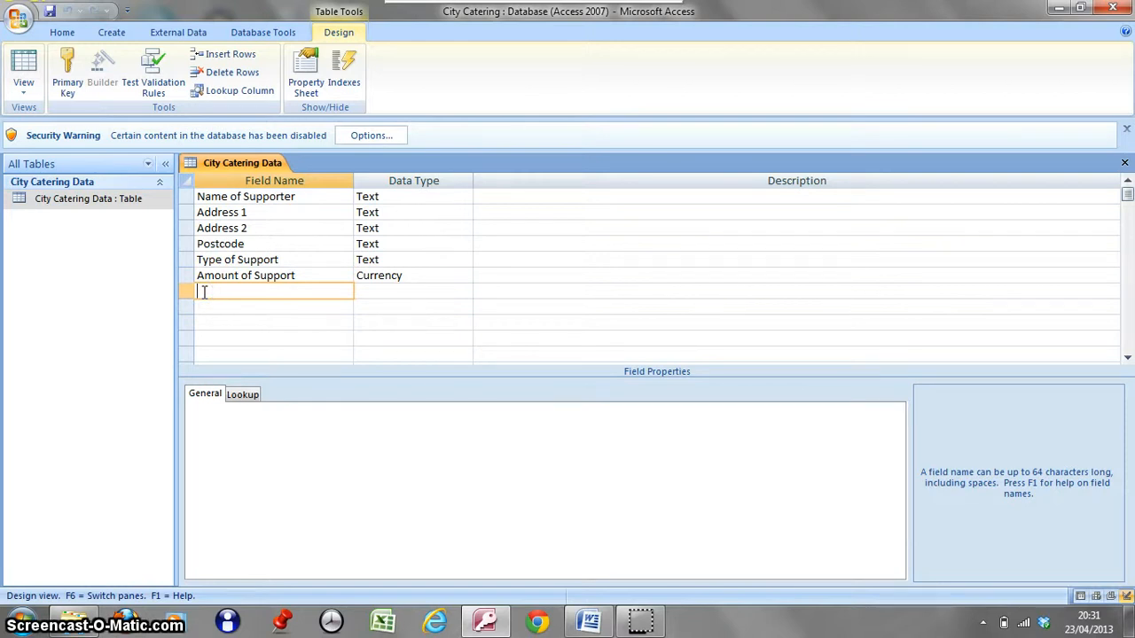
pyautogui.write('Annual Payment')
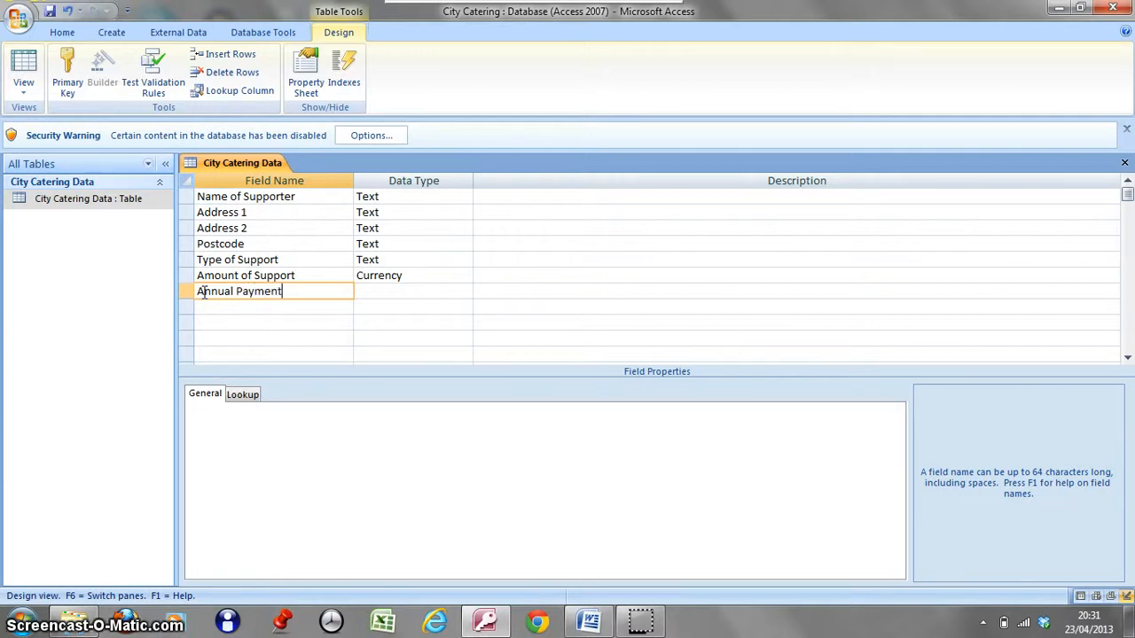
pyautogui.press('Tab')
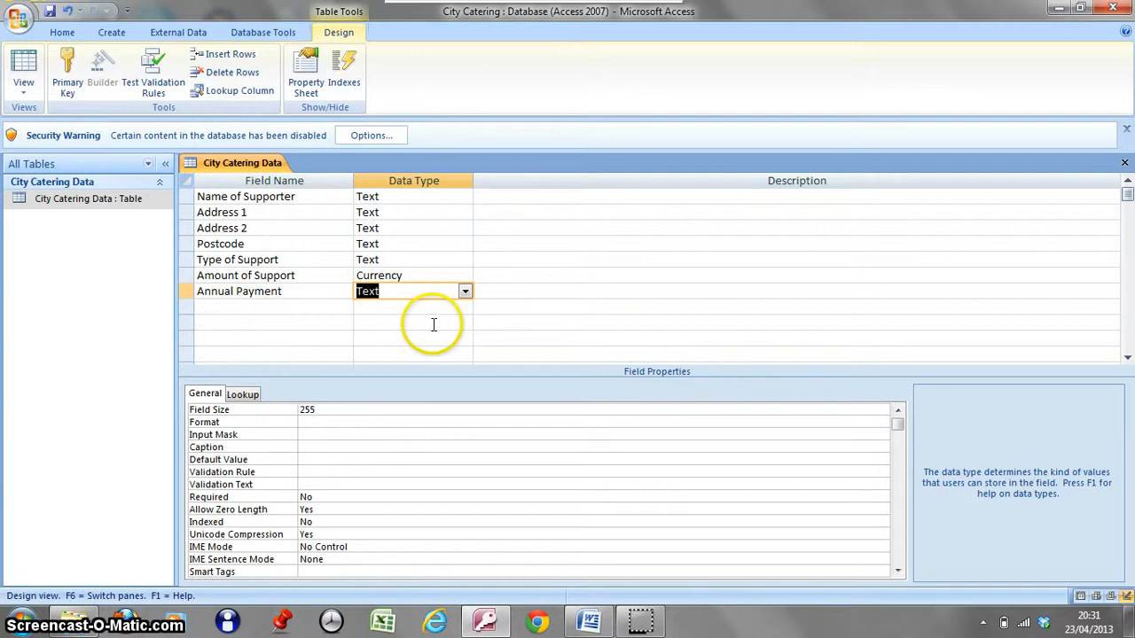
pyautogui.click(465, 291)
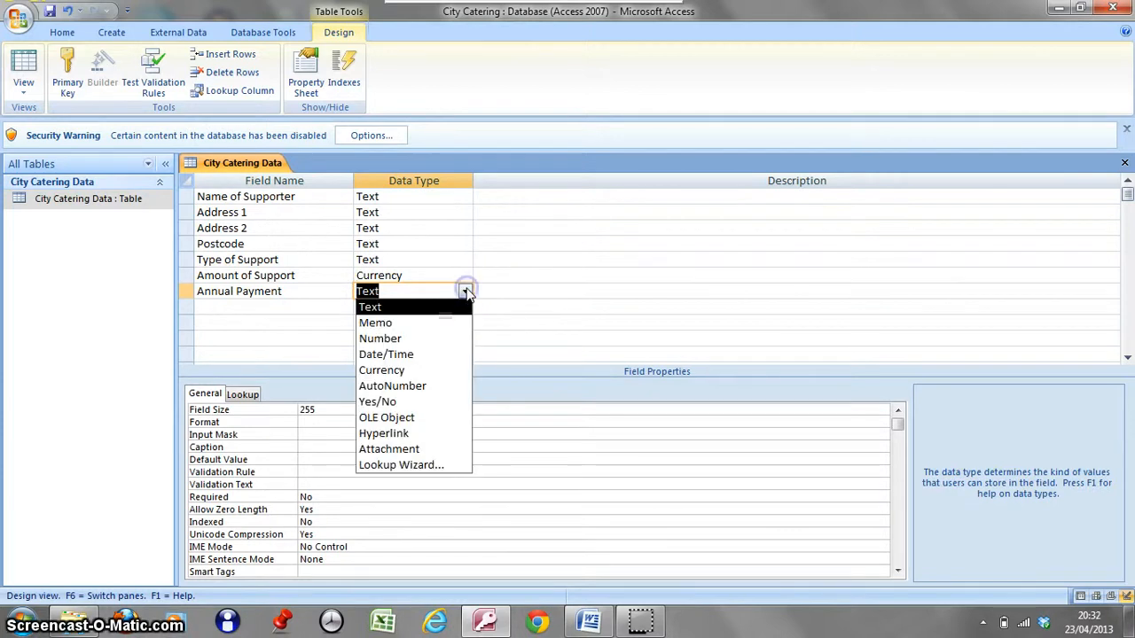
pyautogui.click(381, 403)
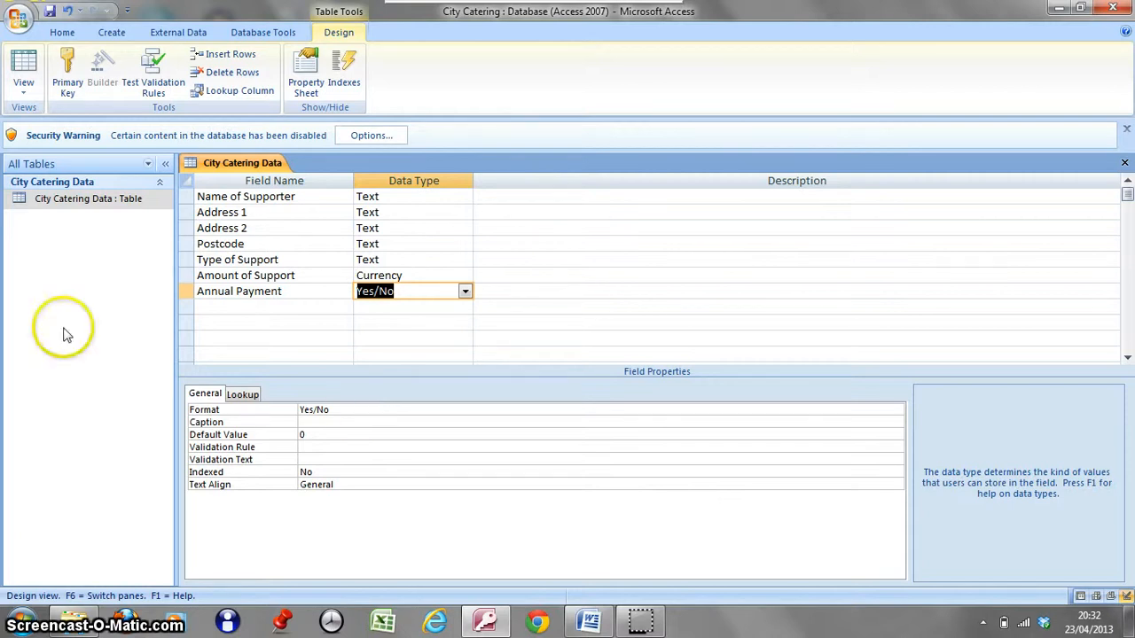
# Return to Datasheet view, saving the table, and widen the Annual Payment column to fit its heading.
pyautogui.click(23, 60)
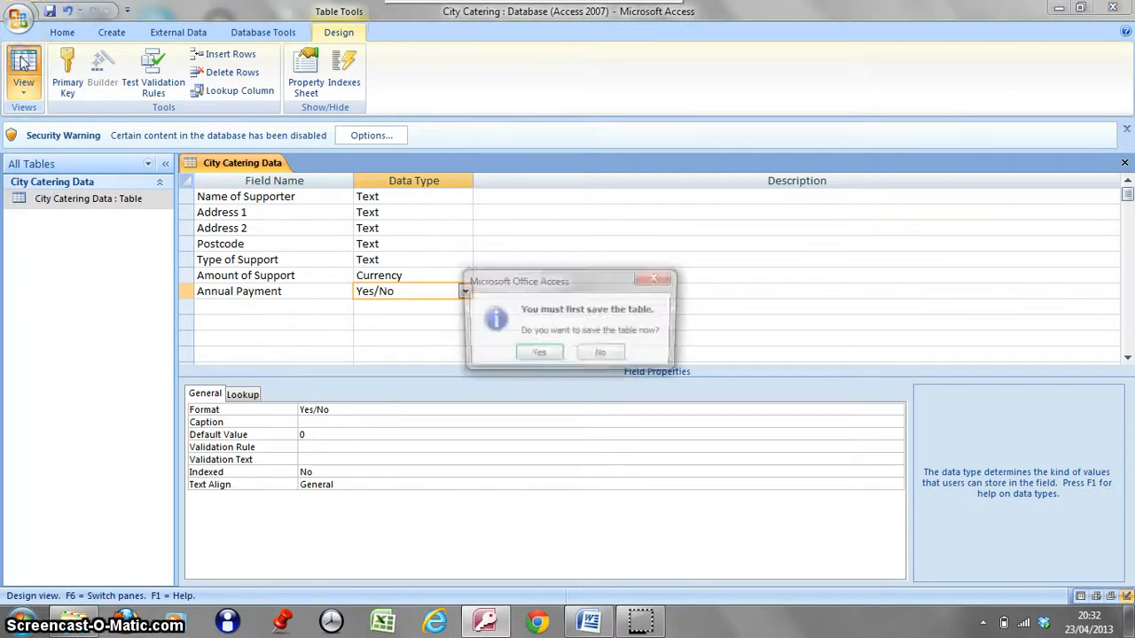
pyautogui.click(542, 354)
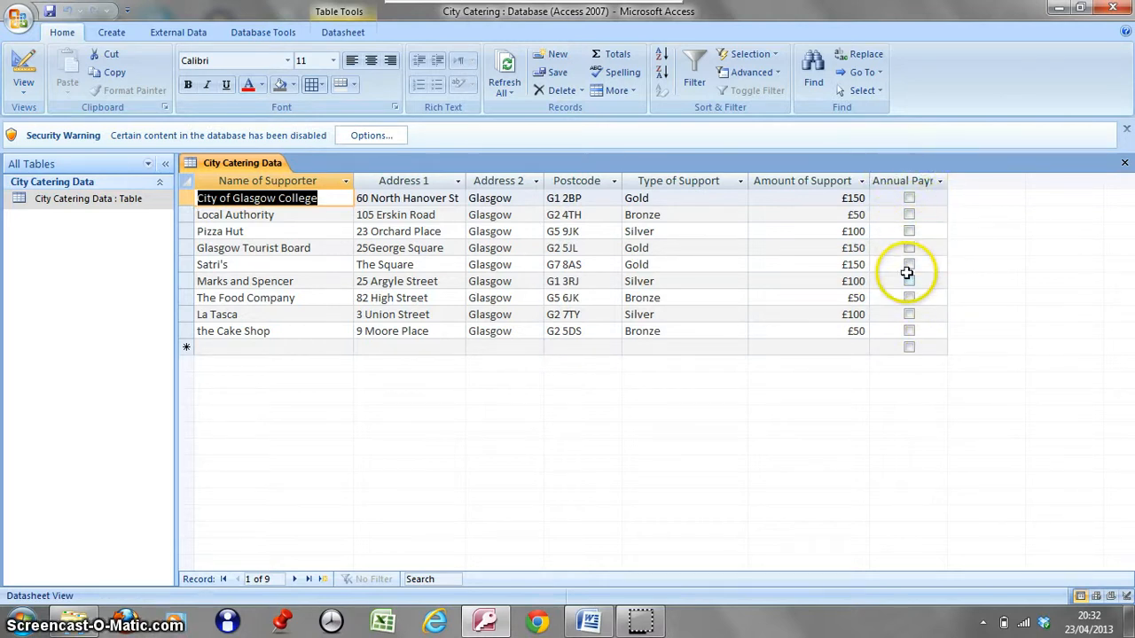
pyautogui.doubleClick(946, 181)
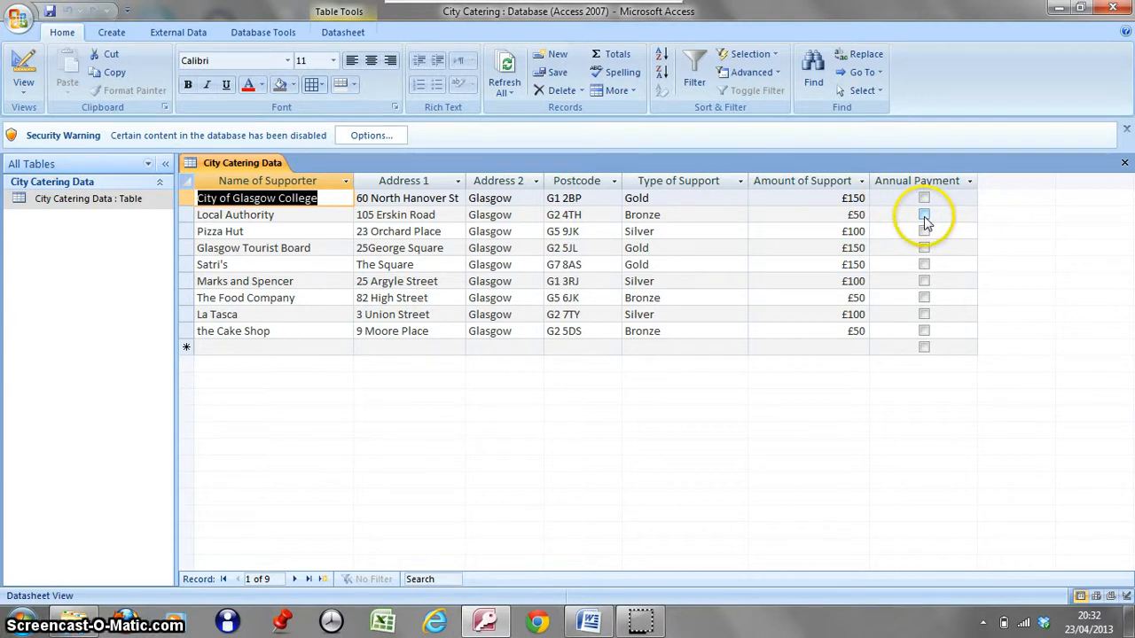
# Mark Annual Payment as Yes for Local Authority, Glasgow Tourist Board, Satri's, and The Food Company.
pyautogui.click(924, 216)
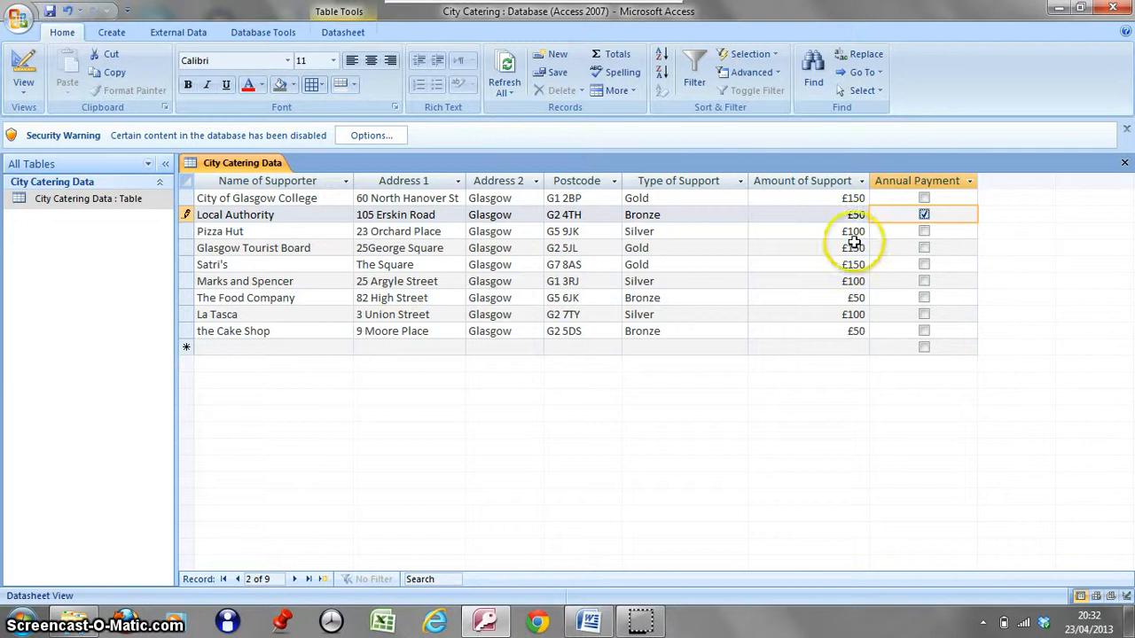
pyautogui.click(924, 249)
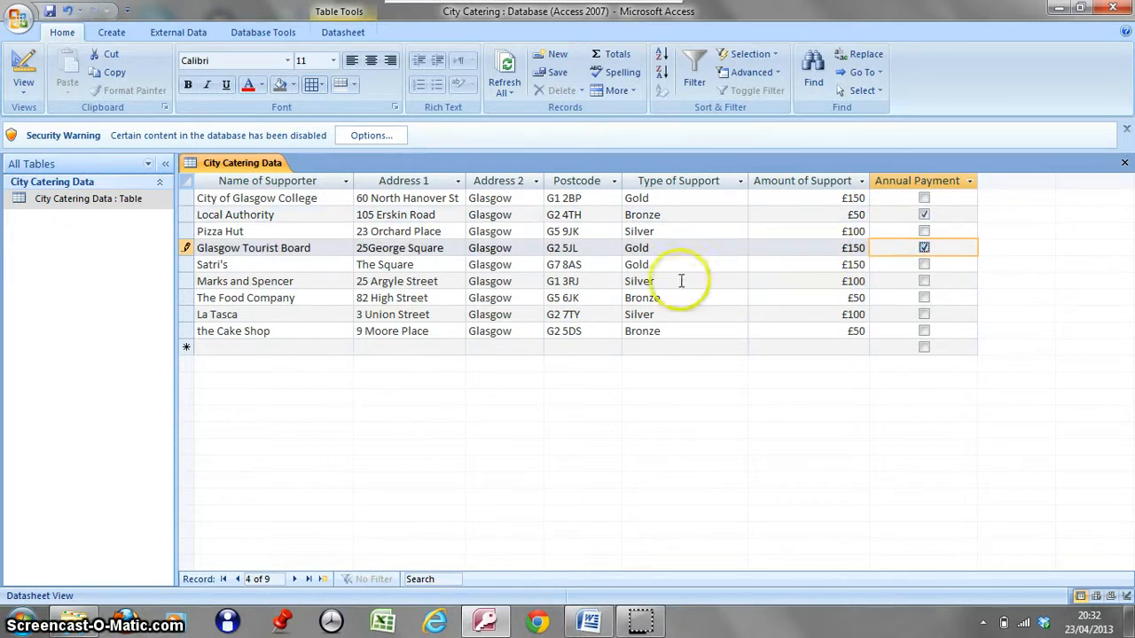
pyautogui.click(922, 266)
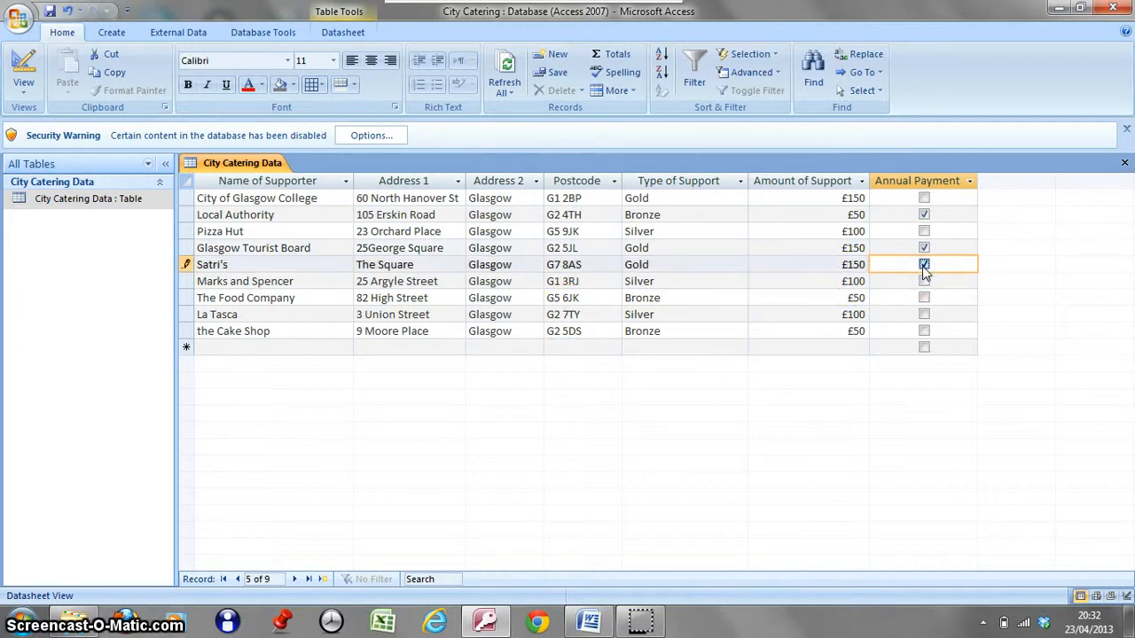
pyautogui.click(924, 299)
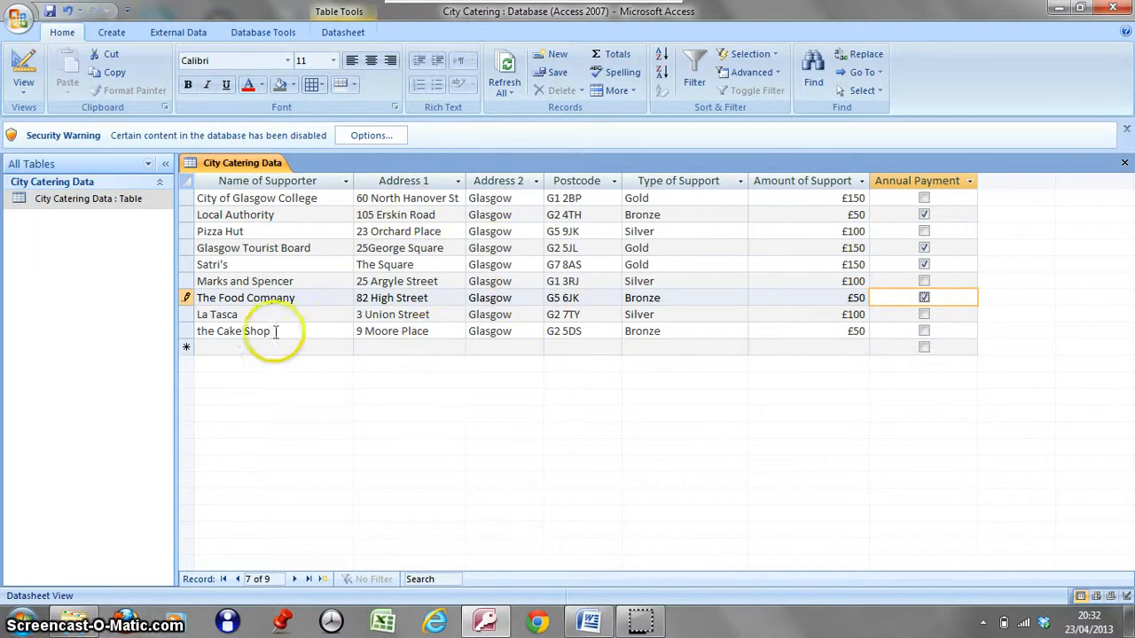
pyautogui.click(183, 330)
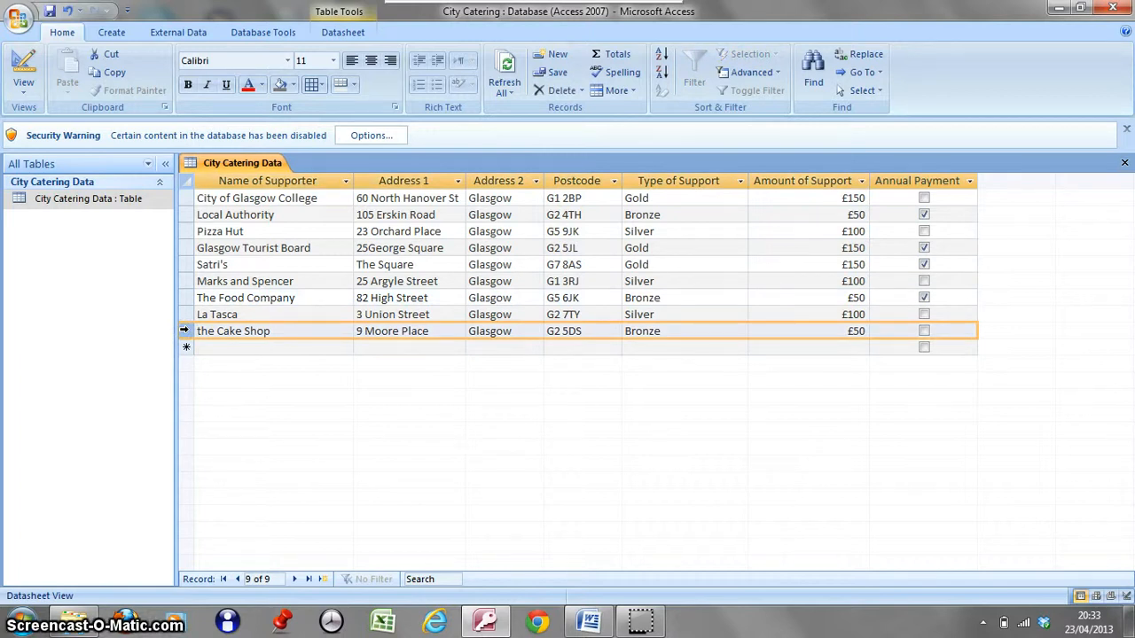
# Reopen the table in Design view and check the Decimal Places property of the Amount of Support field.
pyautogui.click(24, 66)
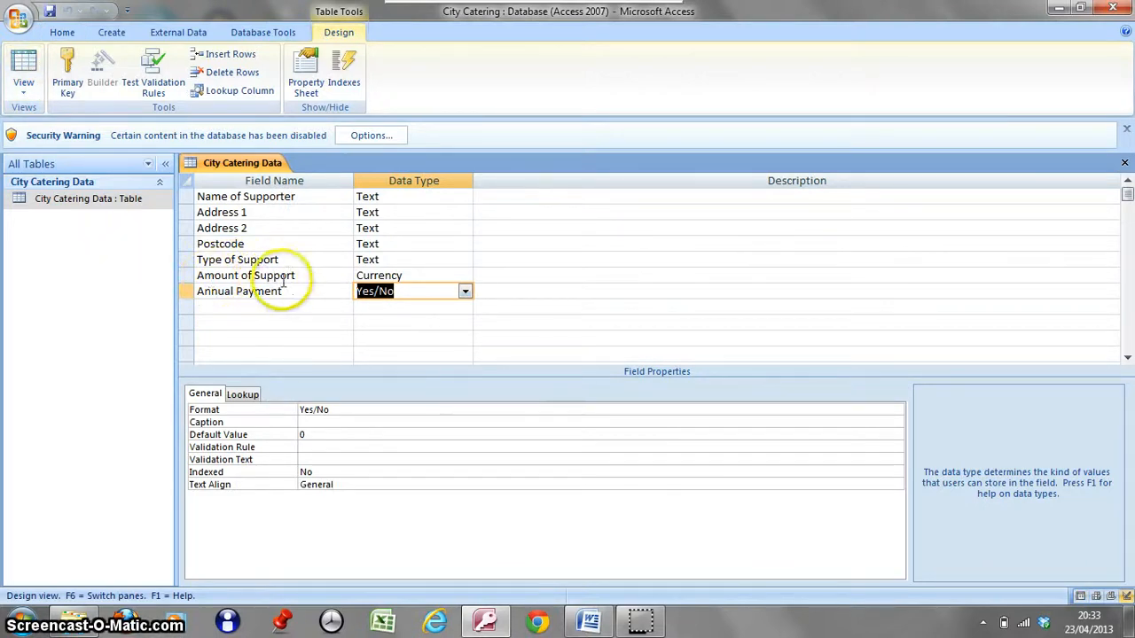
pyautogui.click(414, 278)
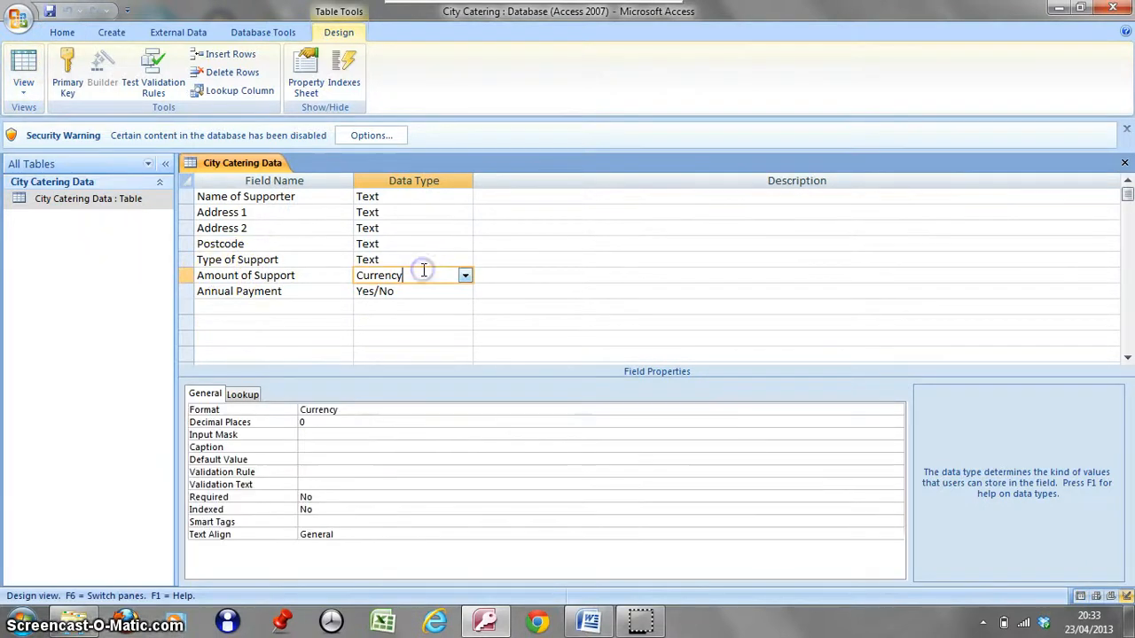
pyautogui.click(315, 423)
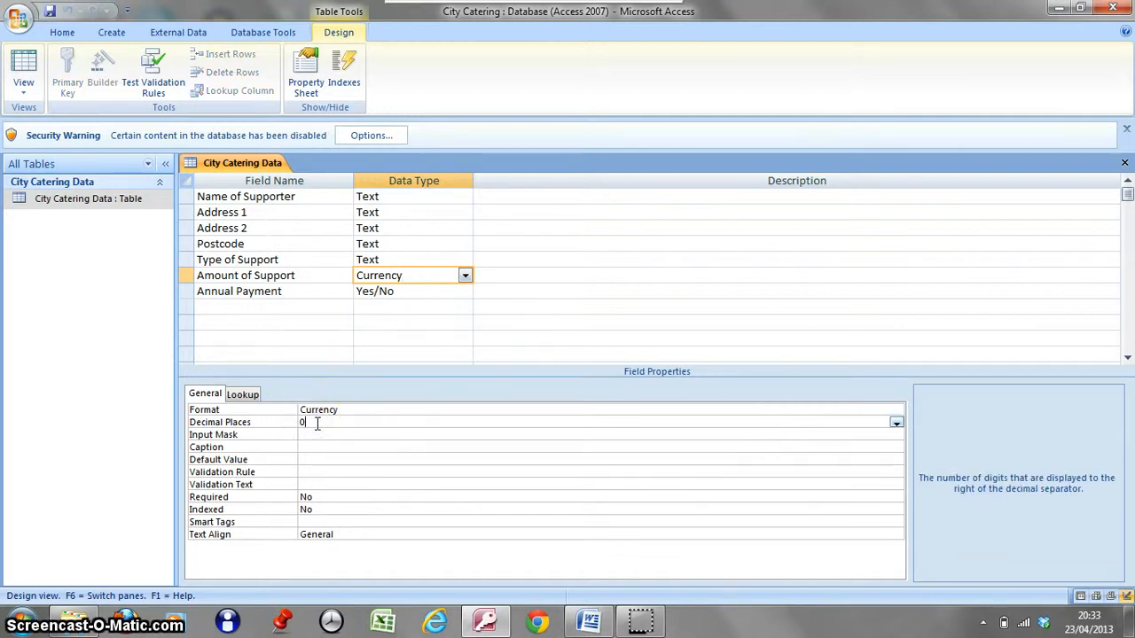
# Display the Annual Payment field's properties and return the table to Datasheet view.
pyautogui.click(291, 292)
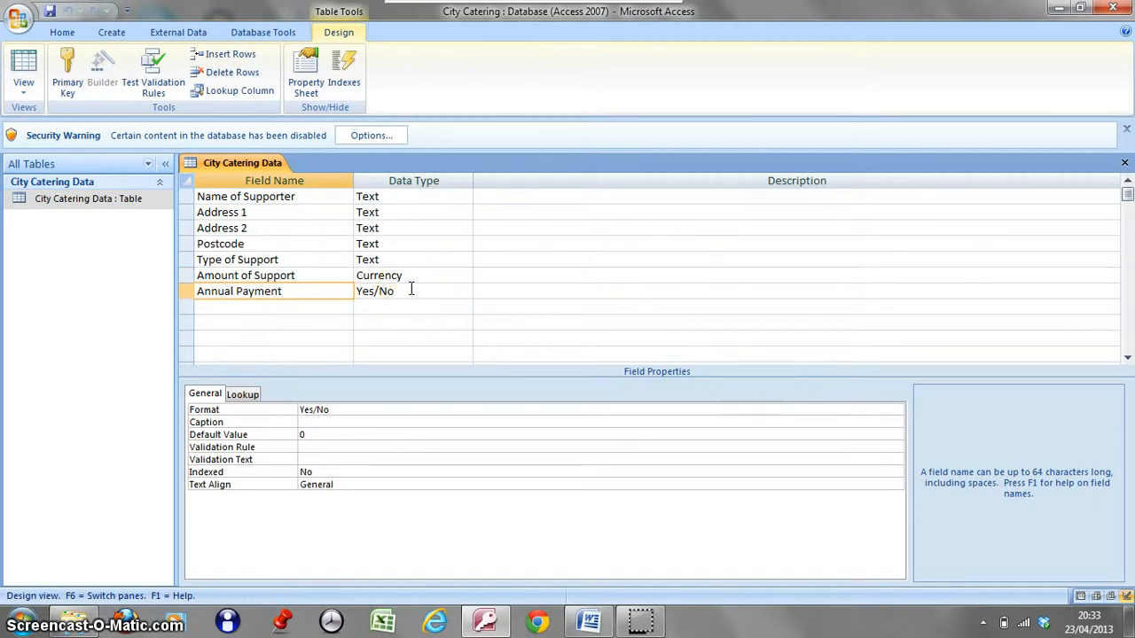
pyautogui.click(24, 67)
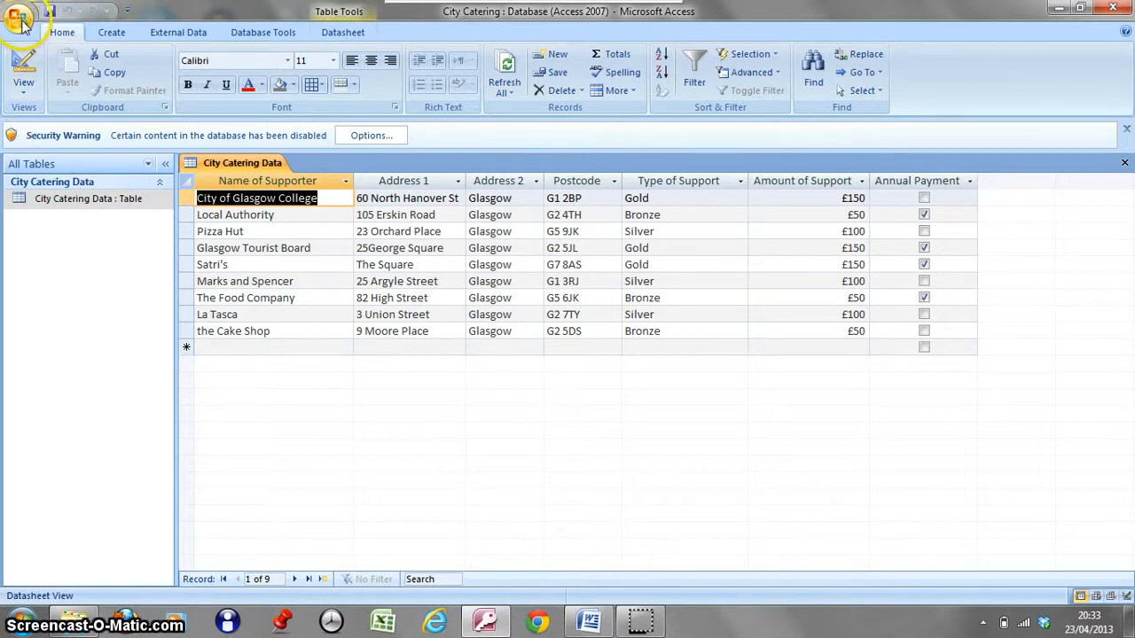
# Open the City Catering Data table in Print Preview, set the orientation to landscape, and view the second page.
pyautogui.click(19, 19)
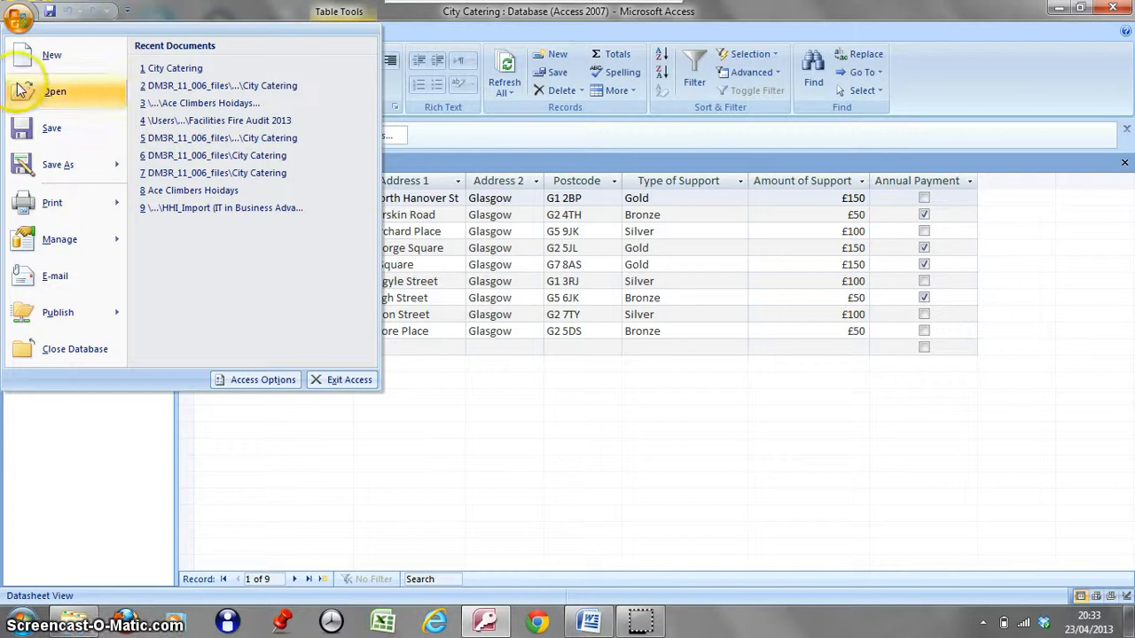
pyautogui.moveTo(41, 210)
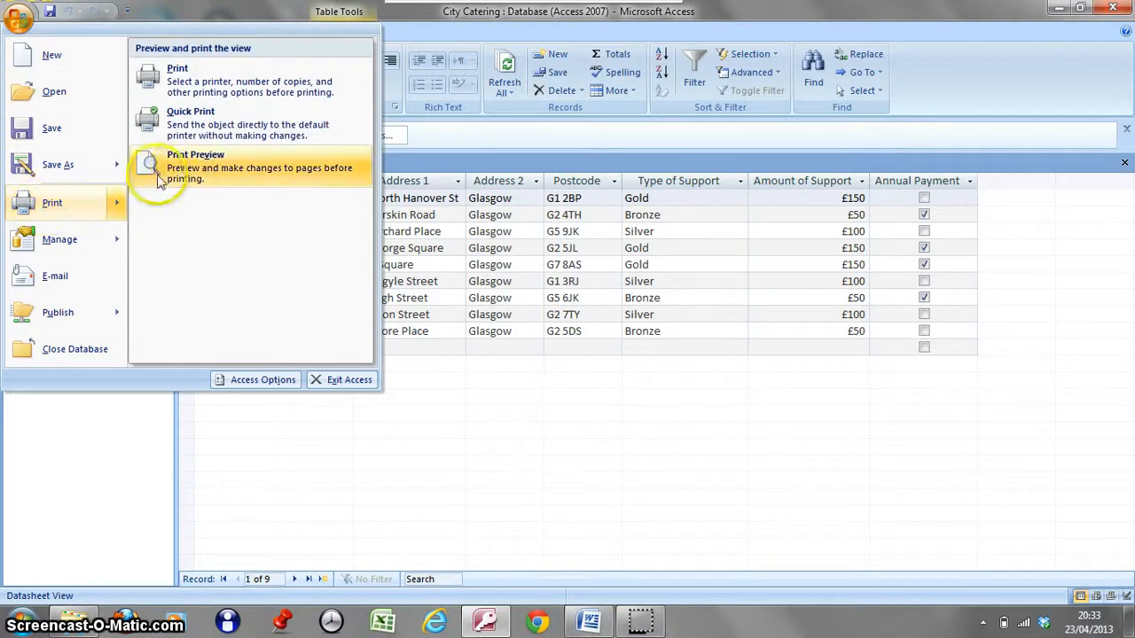
pyautogui.click(182, 171)
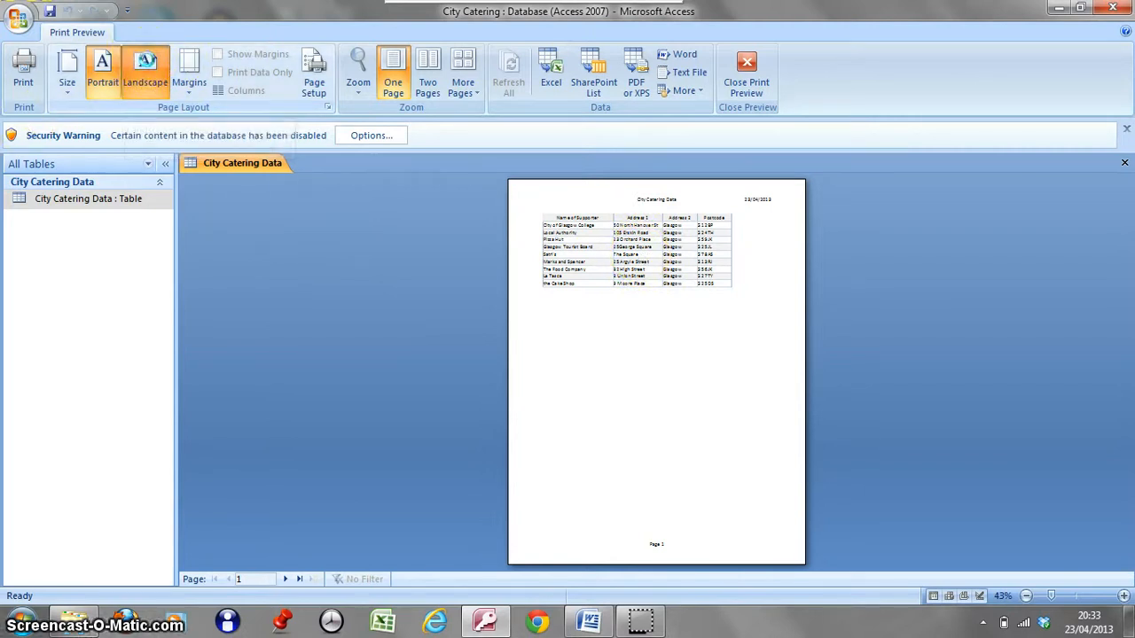
pyautogui.click(146, 62)
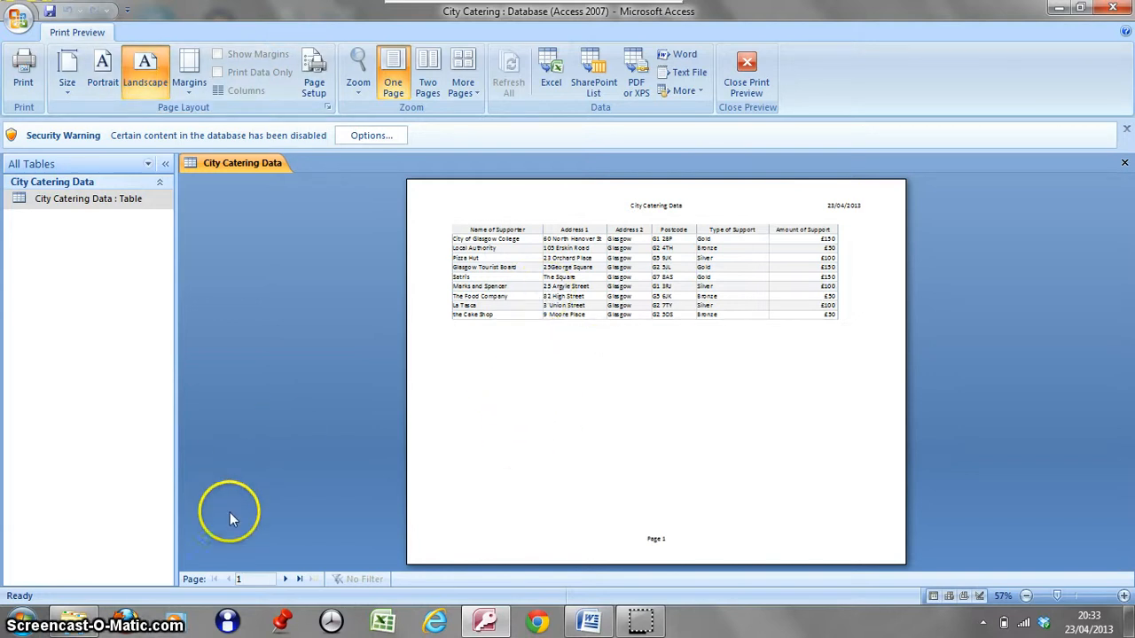
pyautogui.click(287, 580)
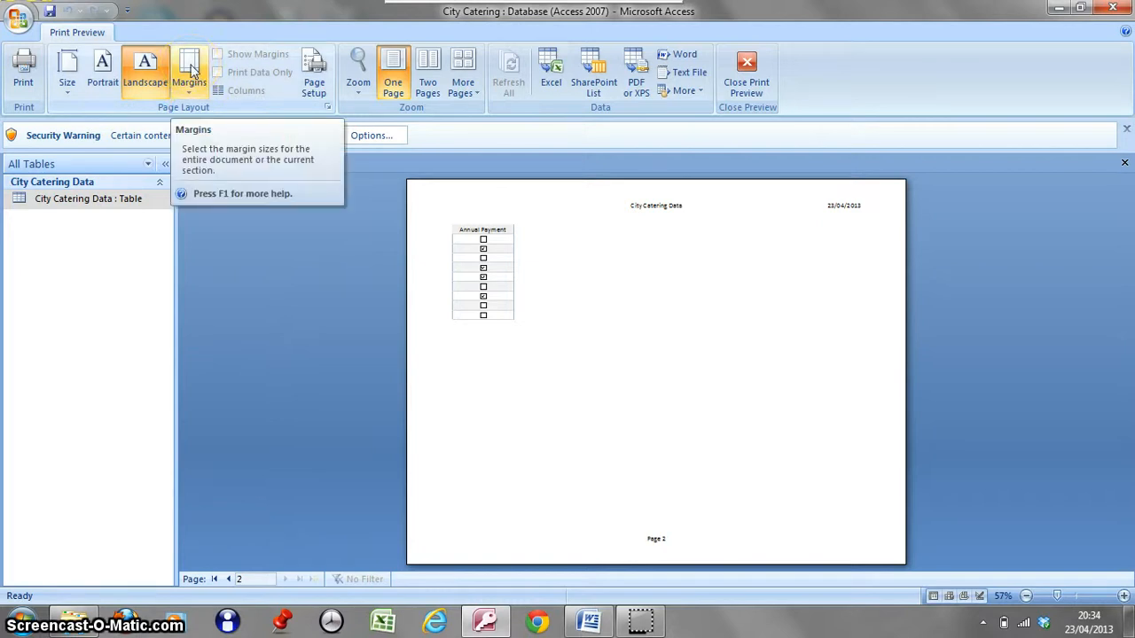
# Set the left and right print margins to 2 mm, apply the page setup, and close Print Preview.
pyautogui.click(328, 106)
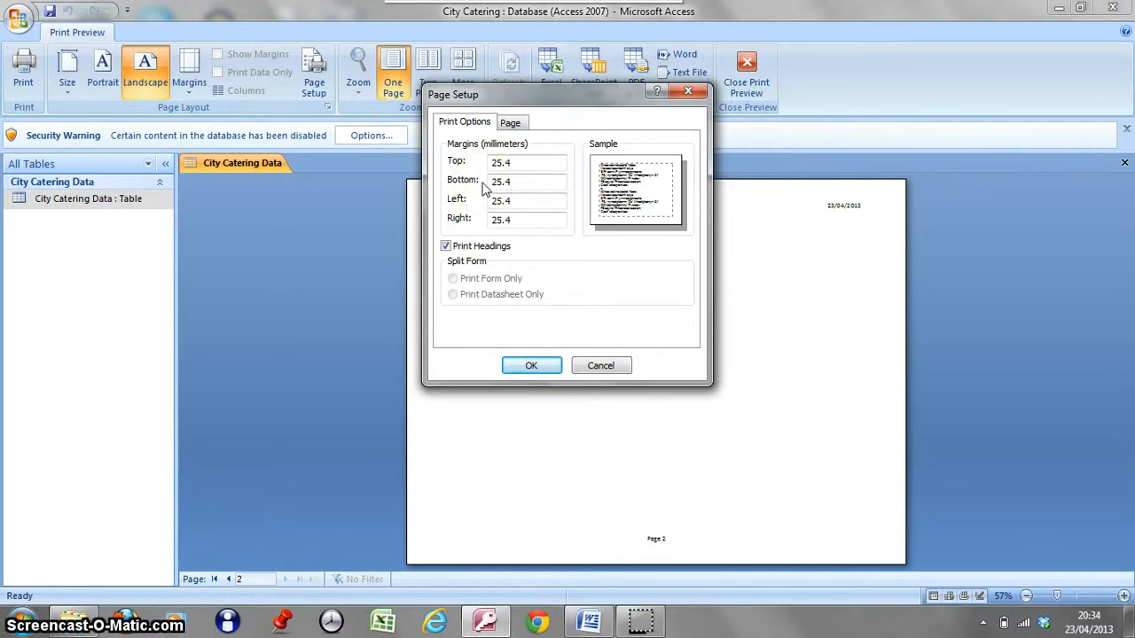
pyautogui.click(512, 201)
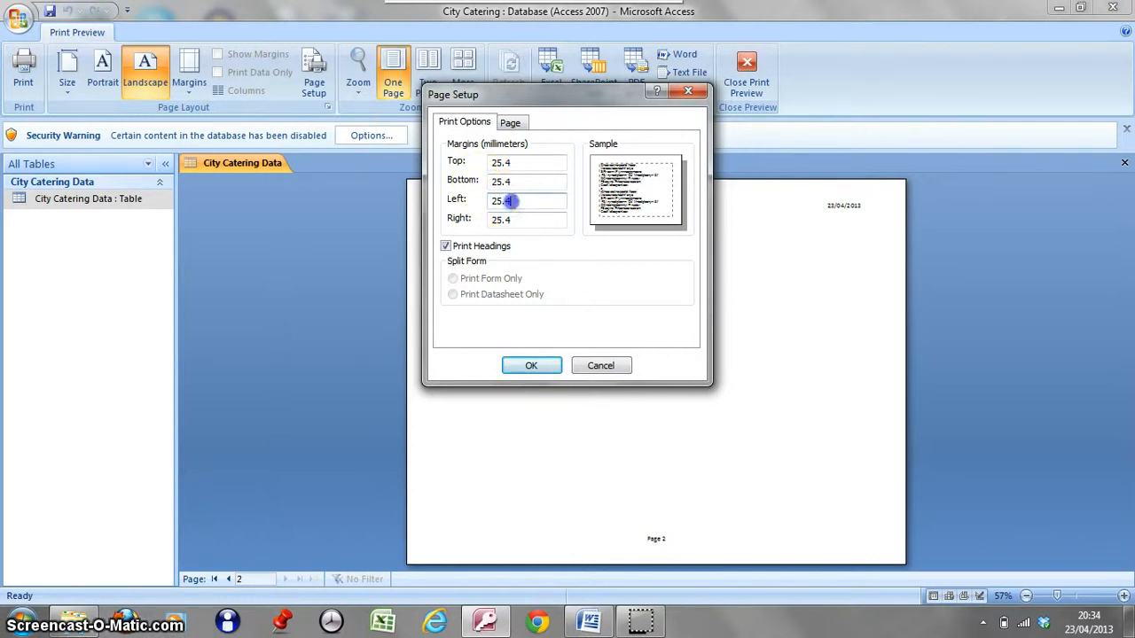
pyautogui.press('BackSpace')
pyautogui.press('BackSpace')
pyautogui.press('BackSpace')
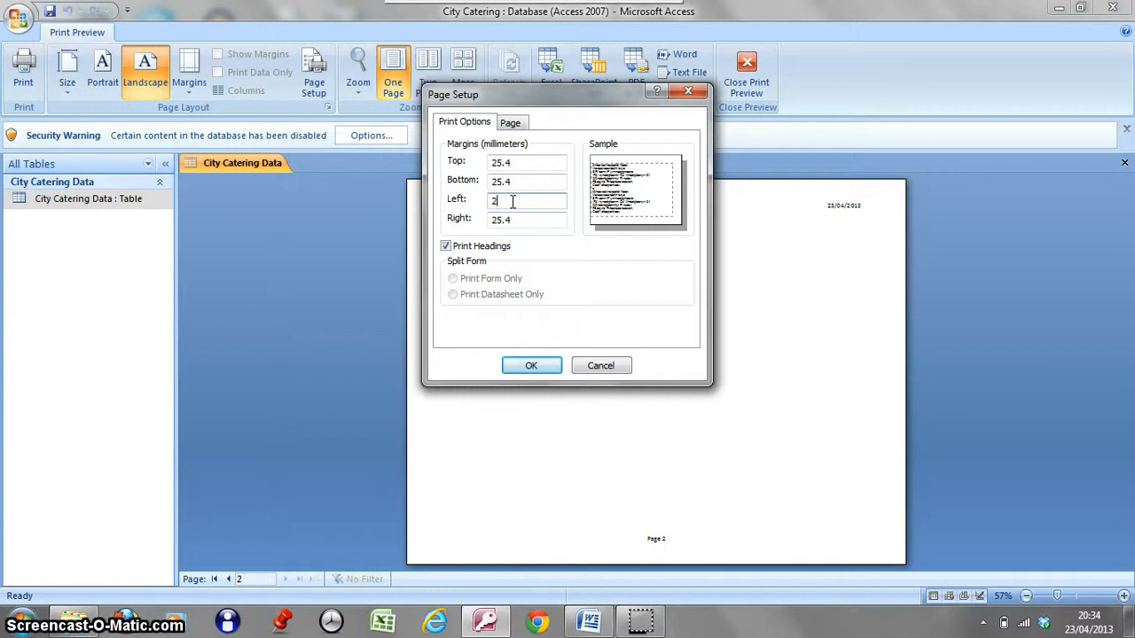
pyautogui.click(517, 220)
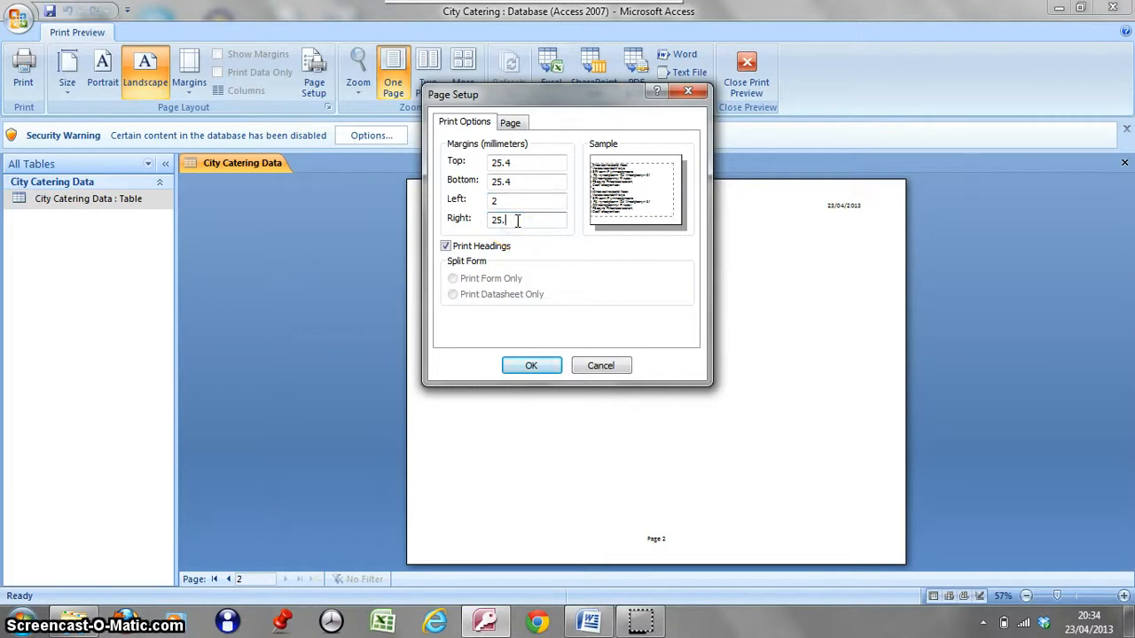
pyautogui.press('BackSpace')
pyautogui.press('BackSpace')
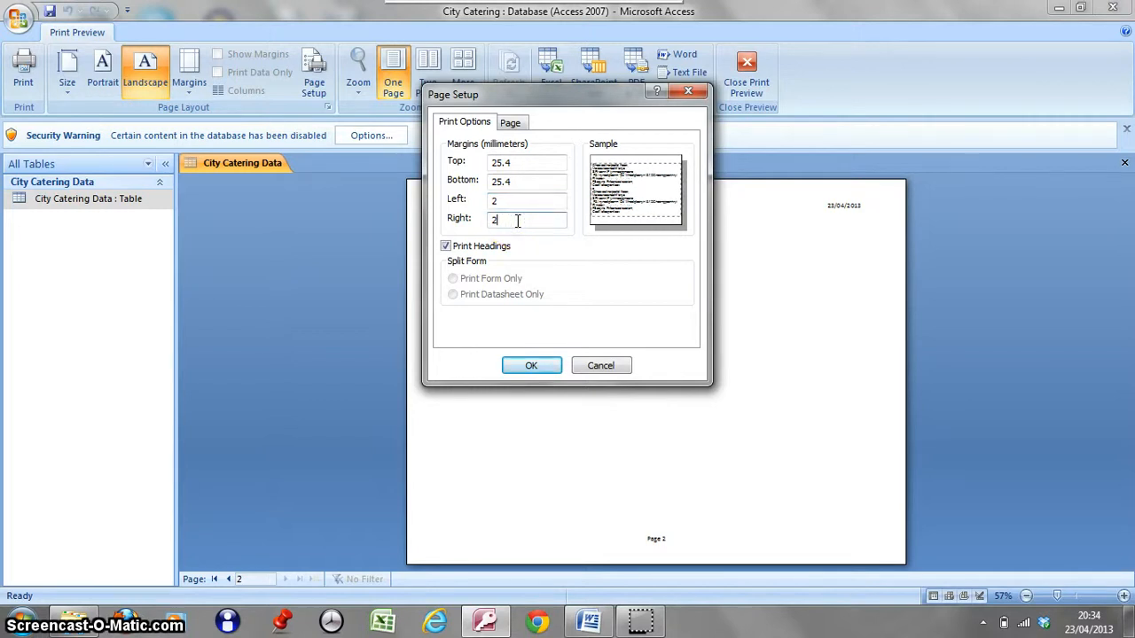
pyautogui.click(527, 367)
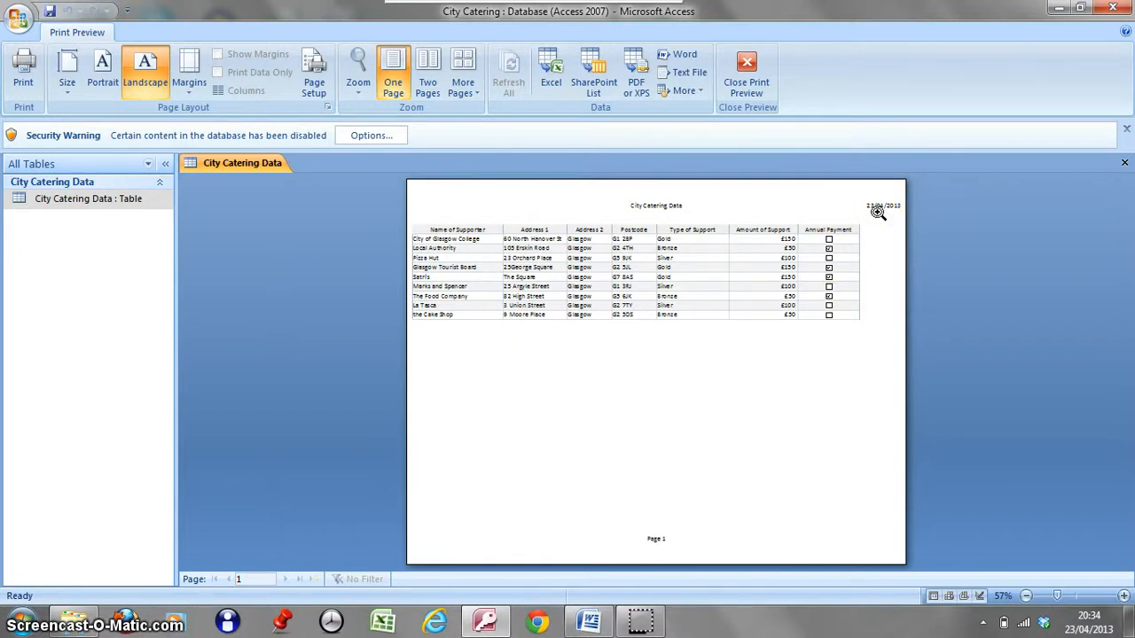
pyautogui.click(743, 81)
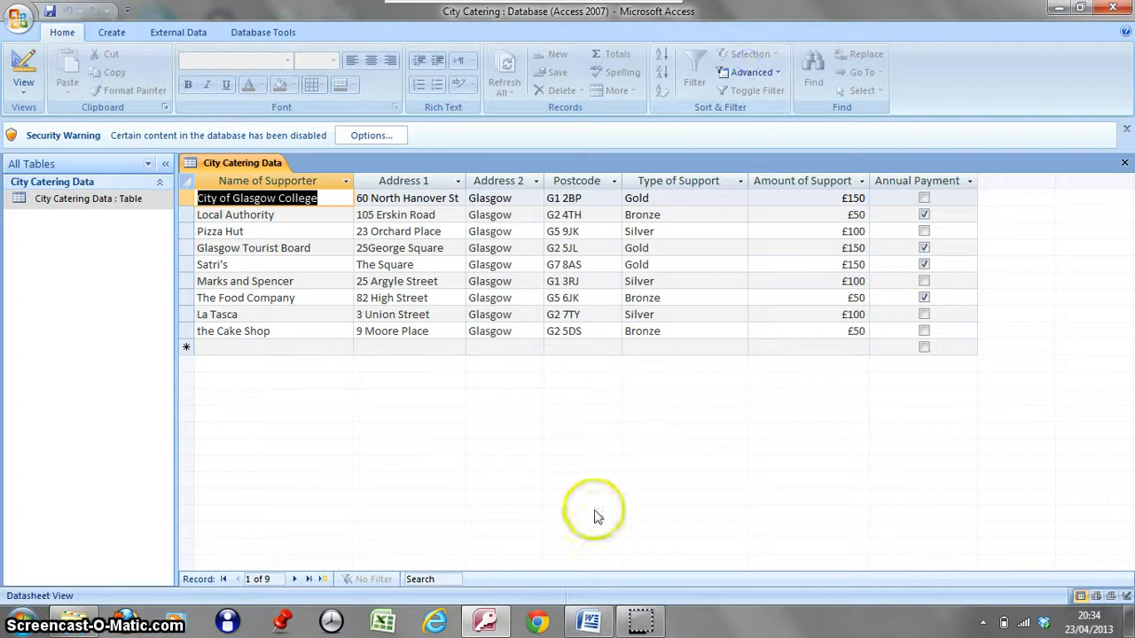